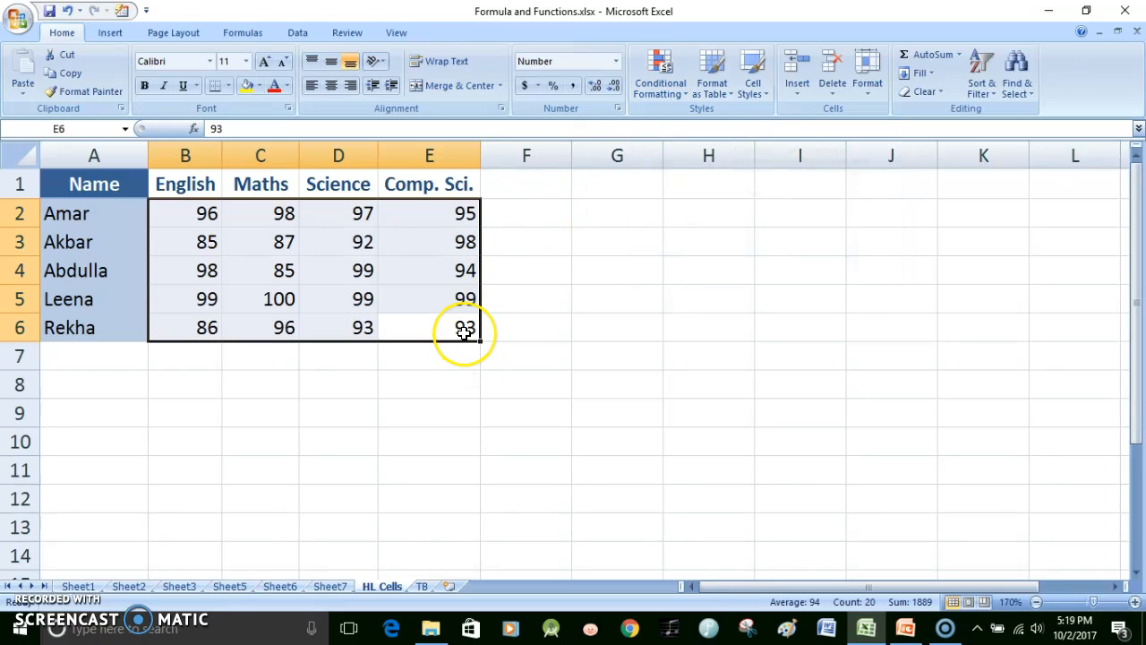
- Select the marks in B2:E6 and preview a Greater Than 90 highlight rule with Light Red Fill with Dark Red Text
left_click_drag(465, 331, 202, 214)
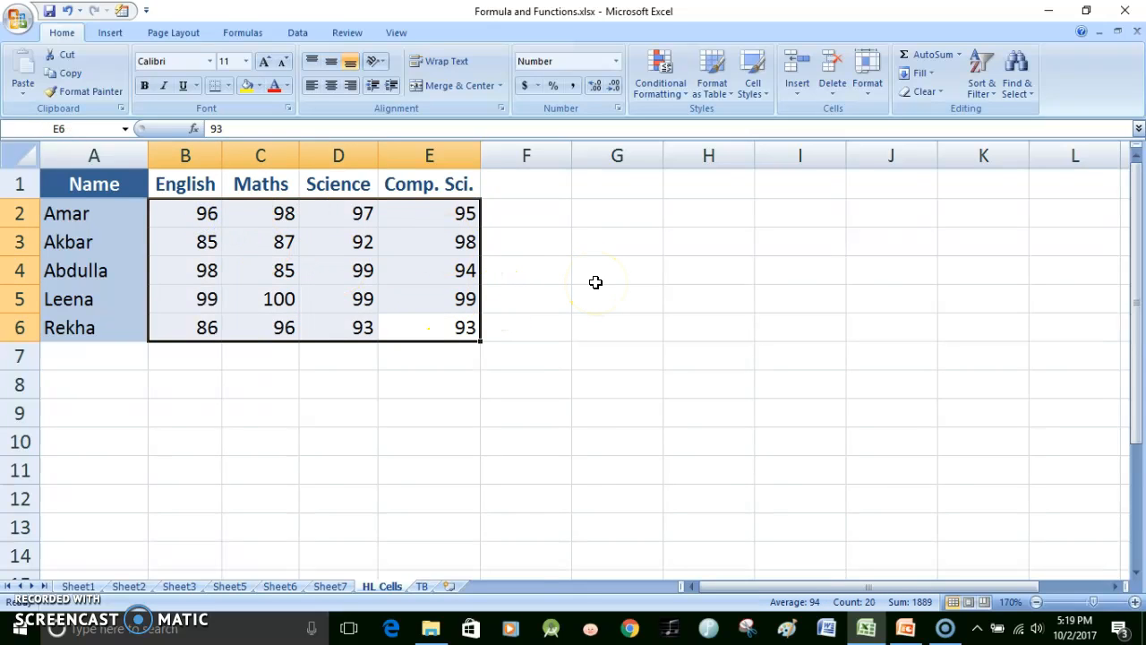
left_click(677, 99)
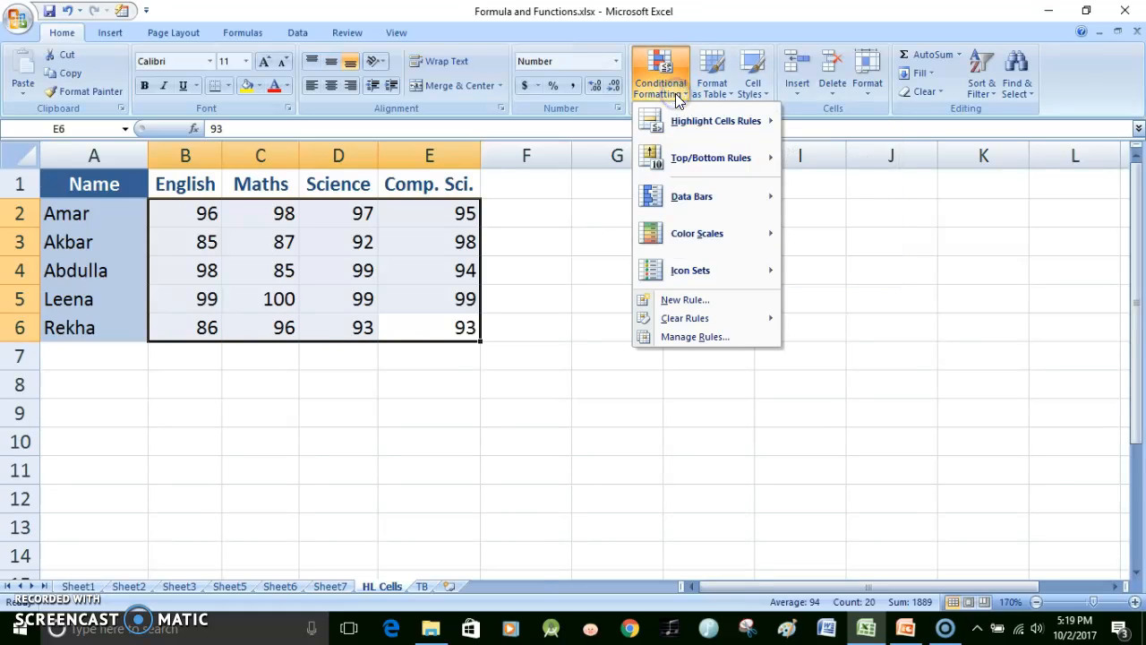
mouse_move(687, 117)
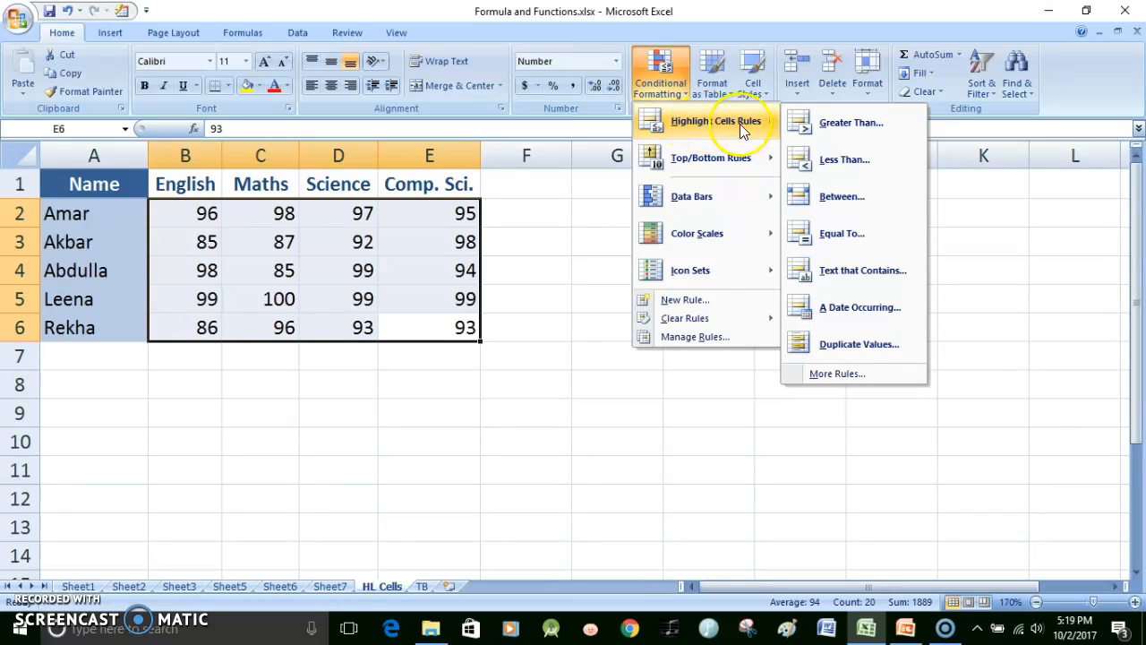
left_click(804, 124)
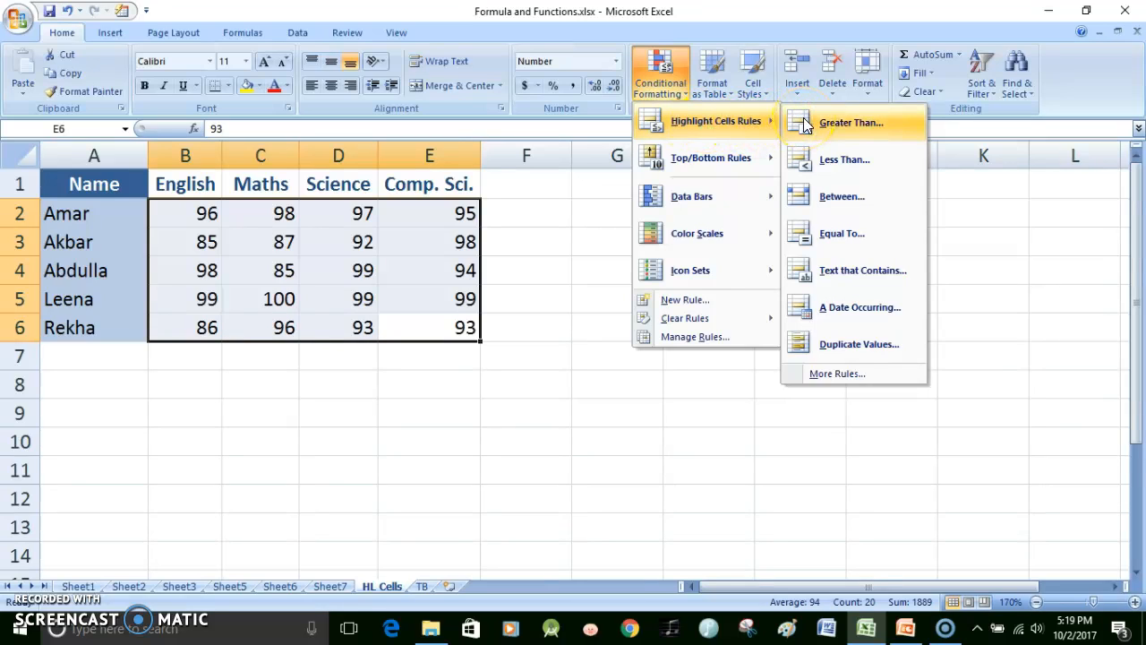
left_click(804, 124)
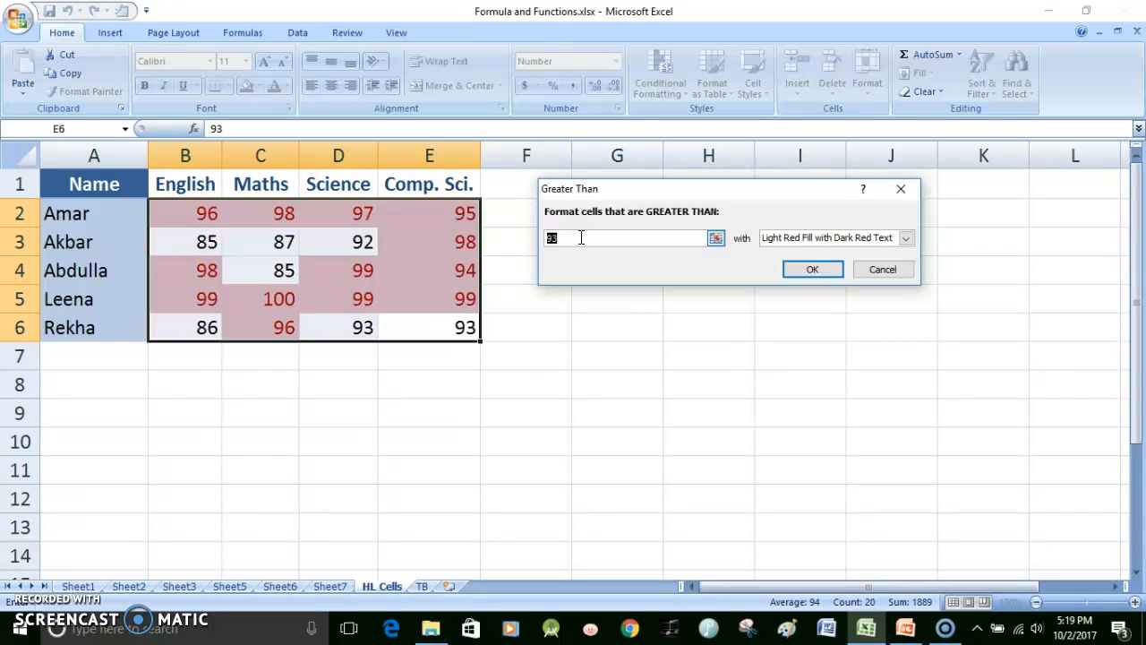
type("90")
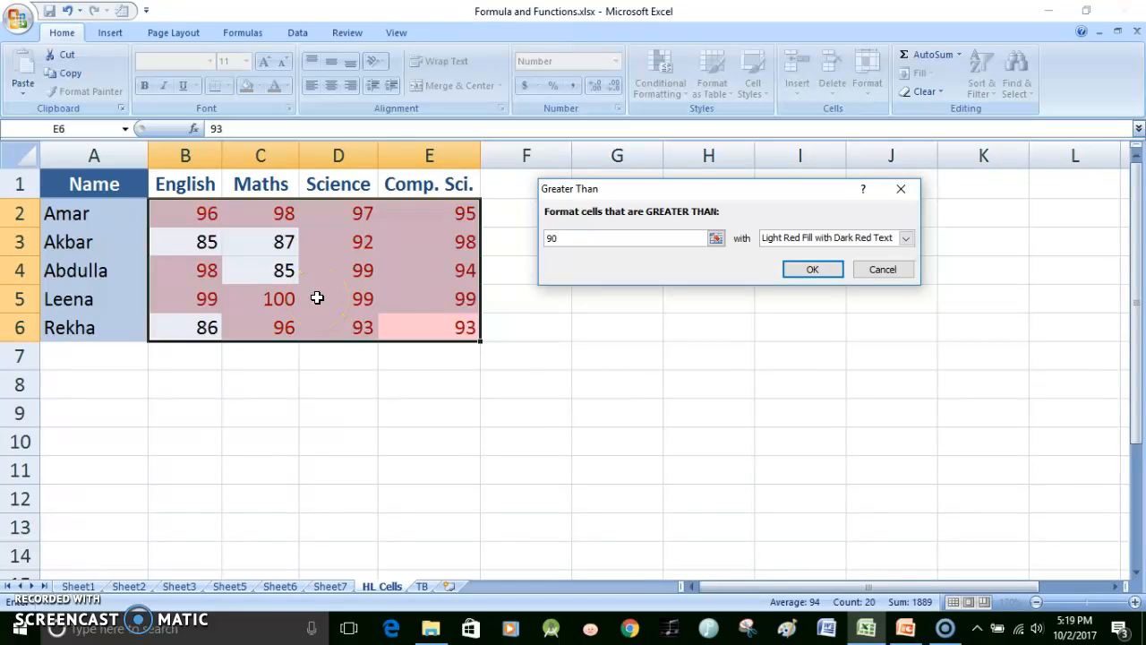
left_click(409, 243)
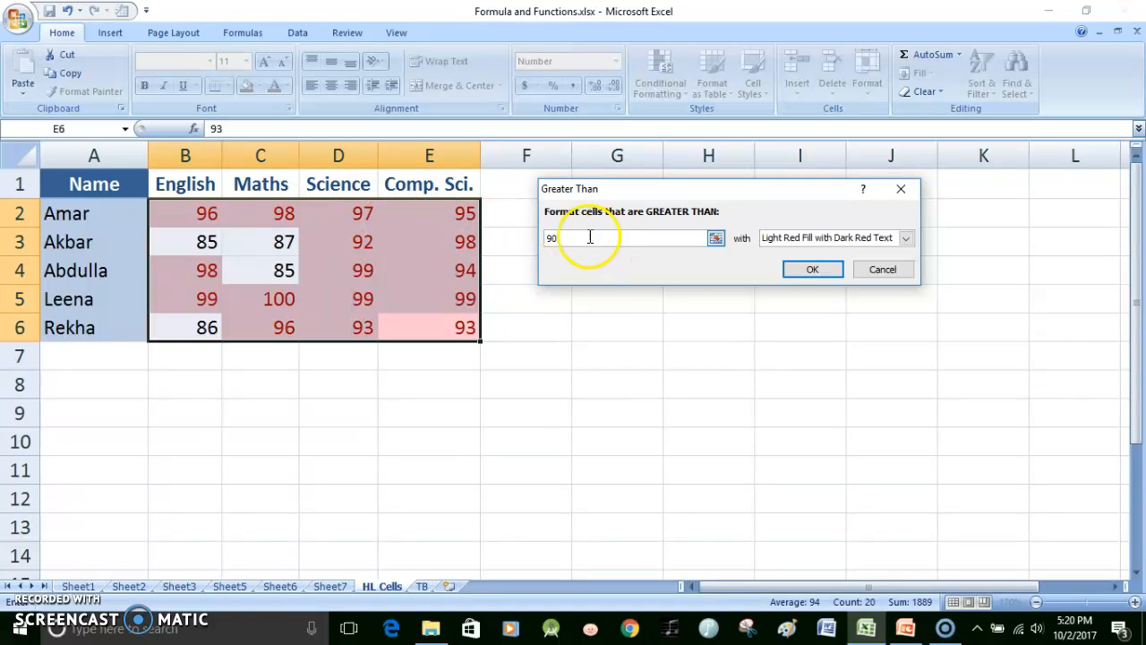
- Preview the Greater Than rule with thresholds of 95, 99 and 98, and discard it without applying
key("BackSpace")
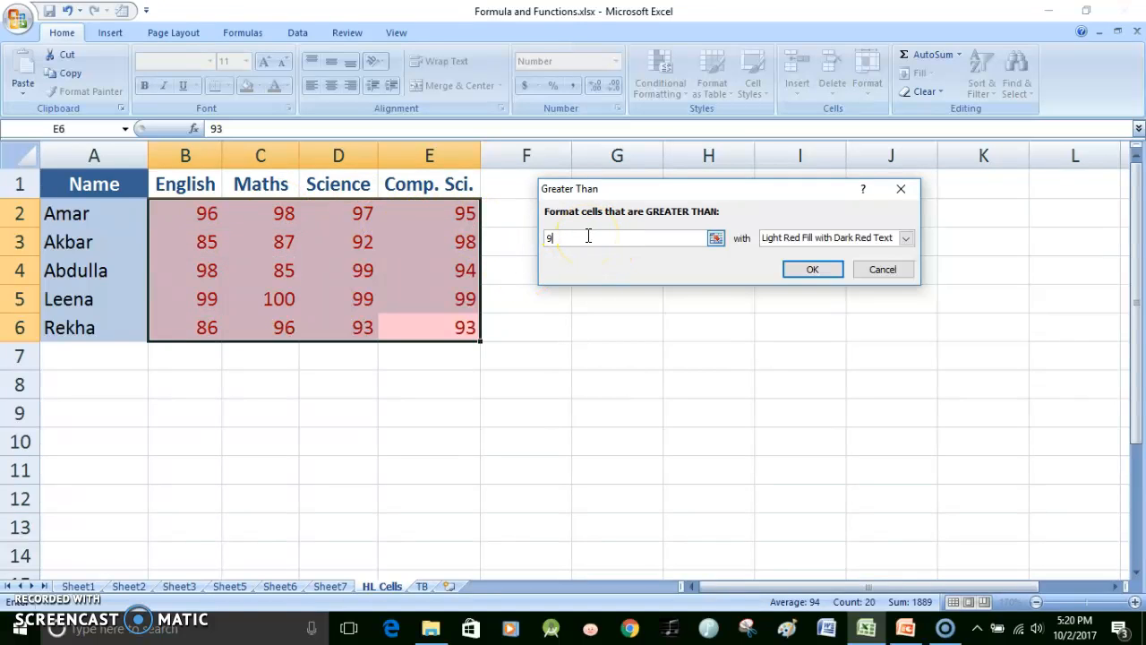
type("5")
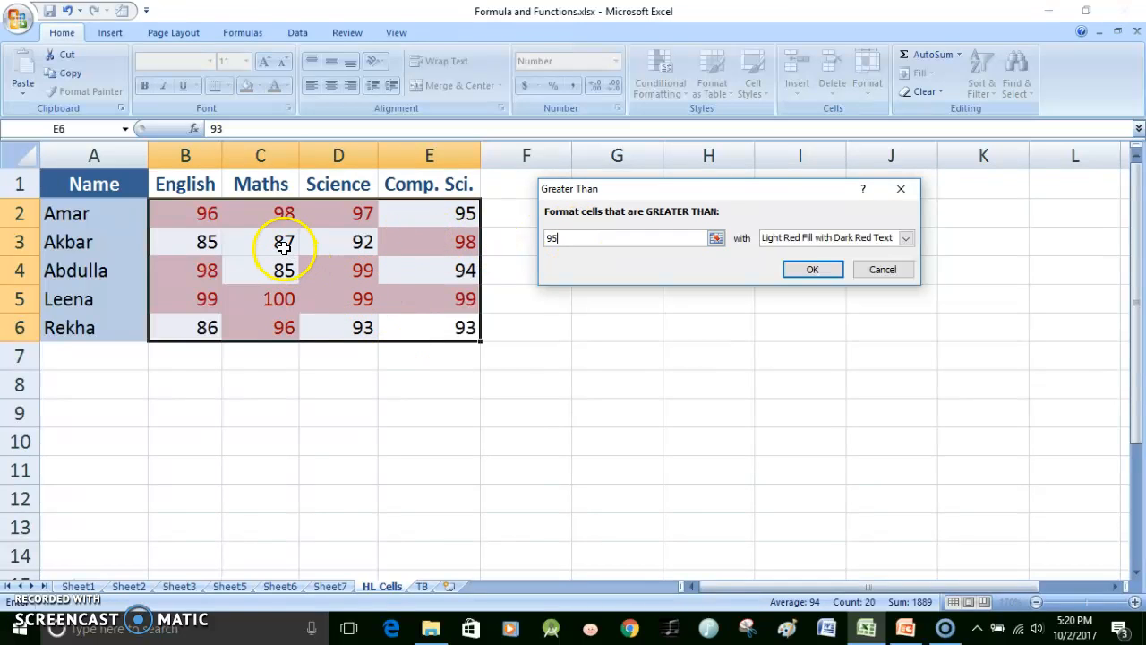
key("BackSpace")
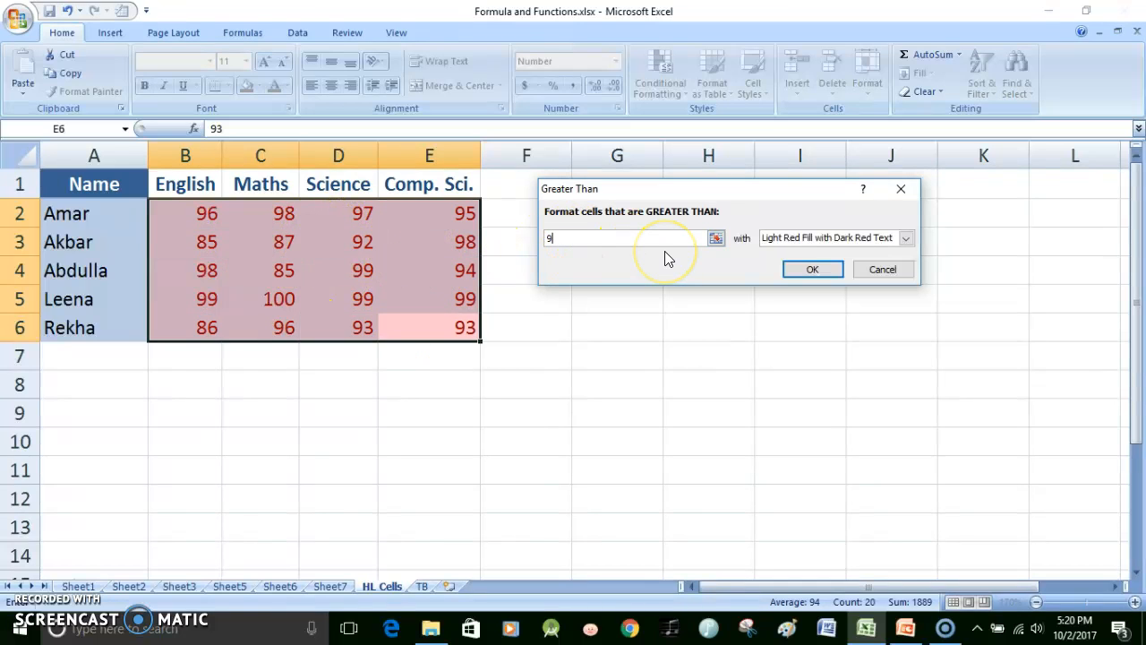
type("9")
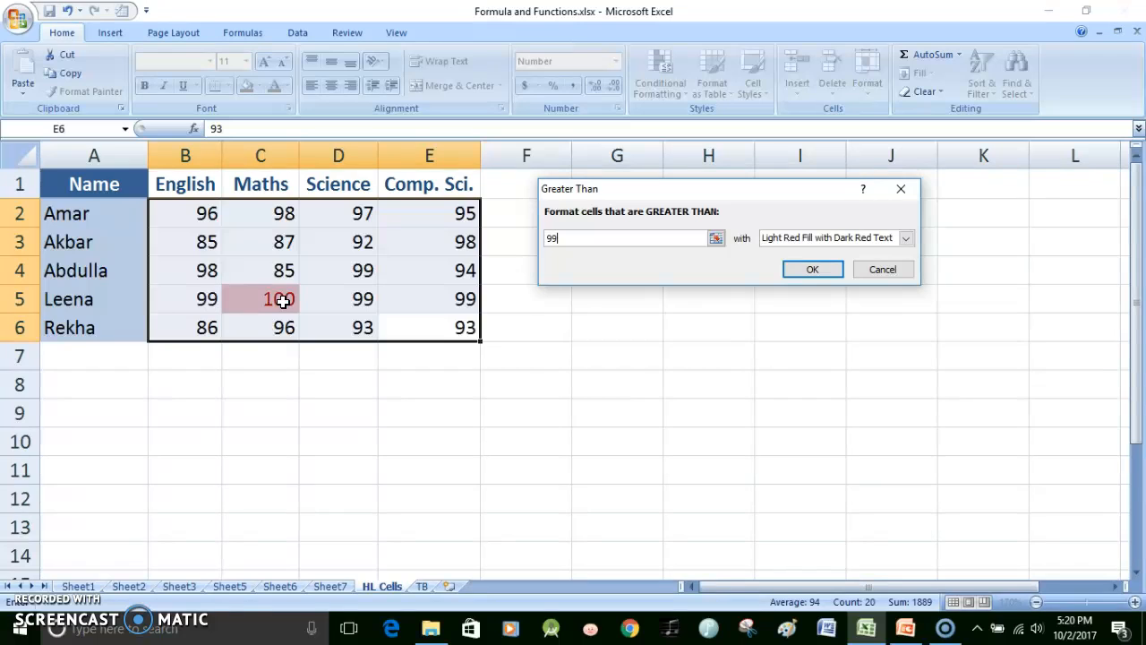
key("BackSpace")
type("8")
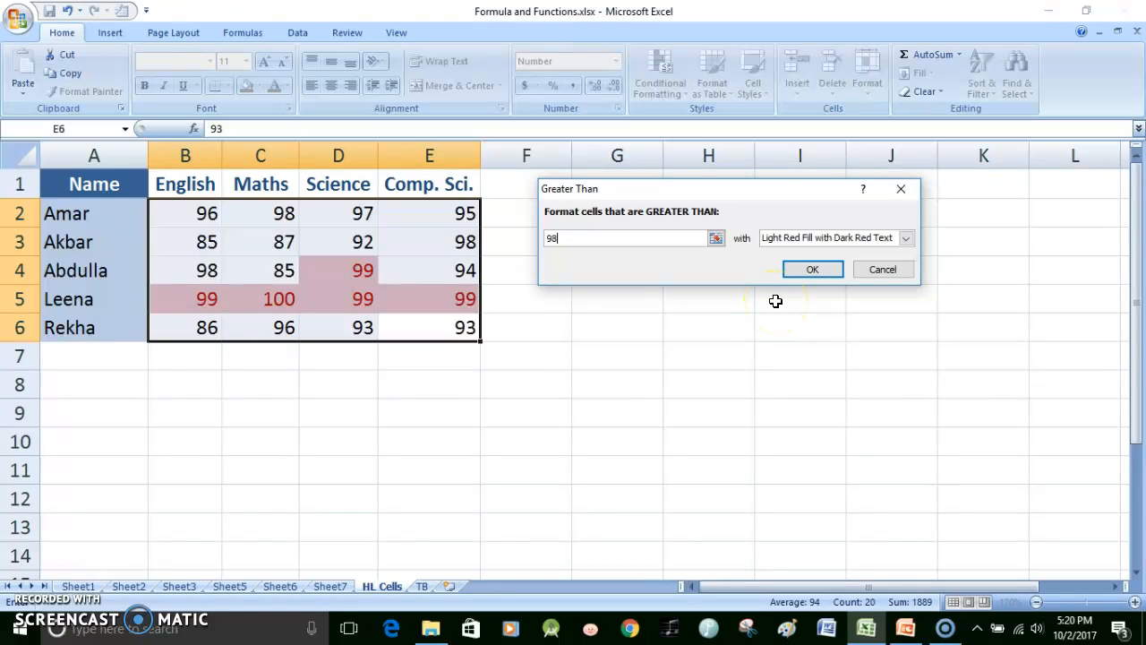
left_click(886, 268)
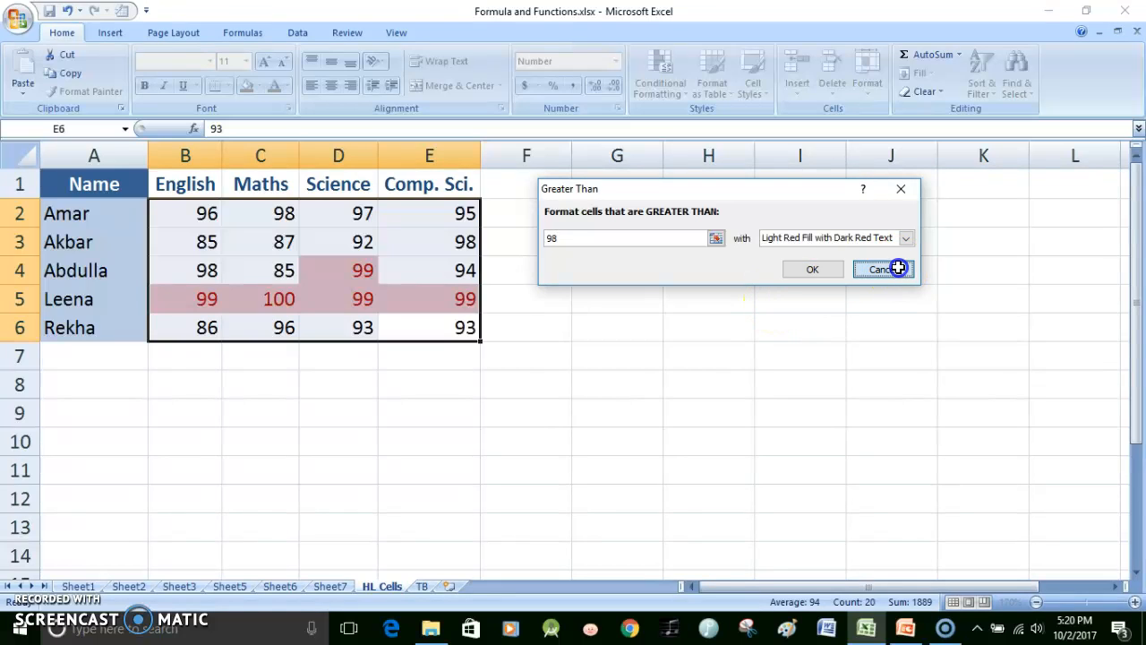
- Switch to the PowerPoint presentation and view the Top/Bottom Rules slide following Highlight Cells Rules
key("alt+Tab")
left_click(687, 443)
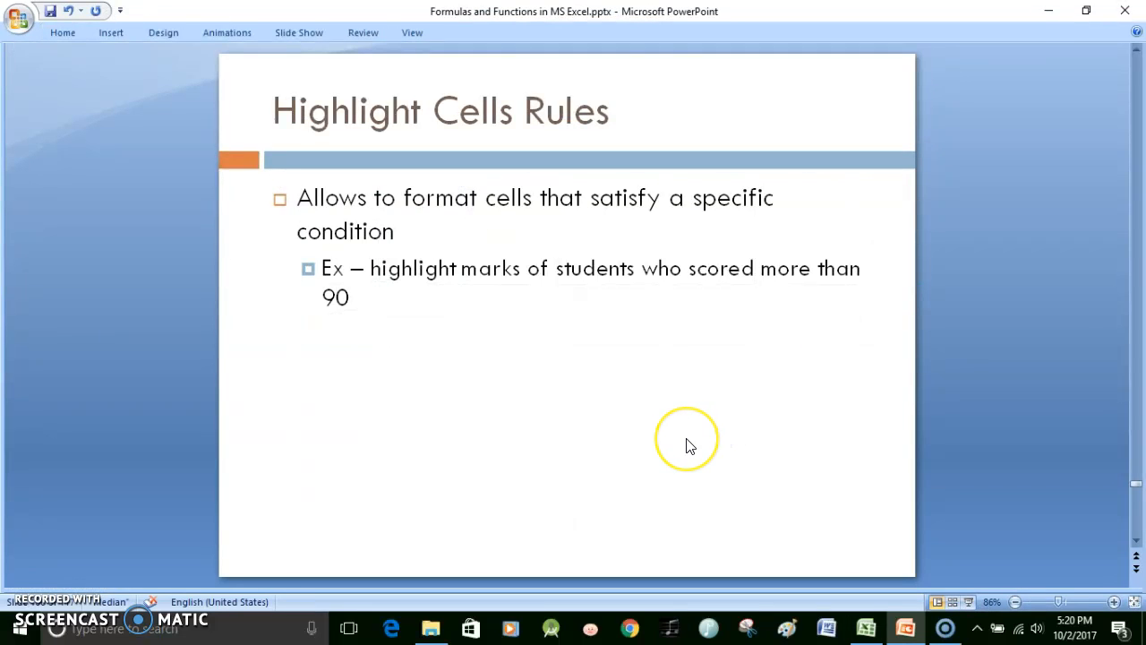
scroll(690, 446, "down", 1)
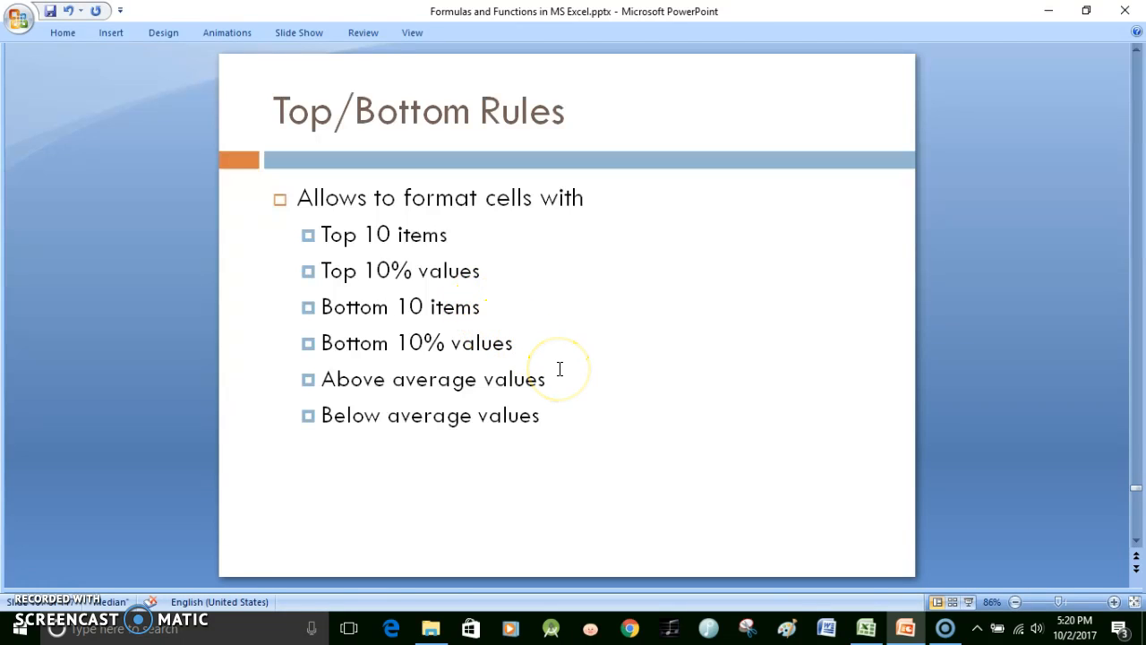
- Return to the Excel workbook and preview a Top 10 Items rule on the marks, reducing the count to 5 and raising it to 8
key("alt+Tab")
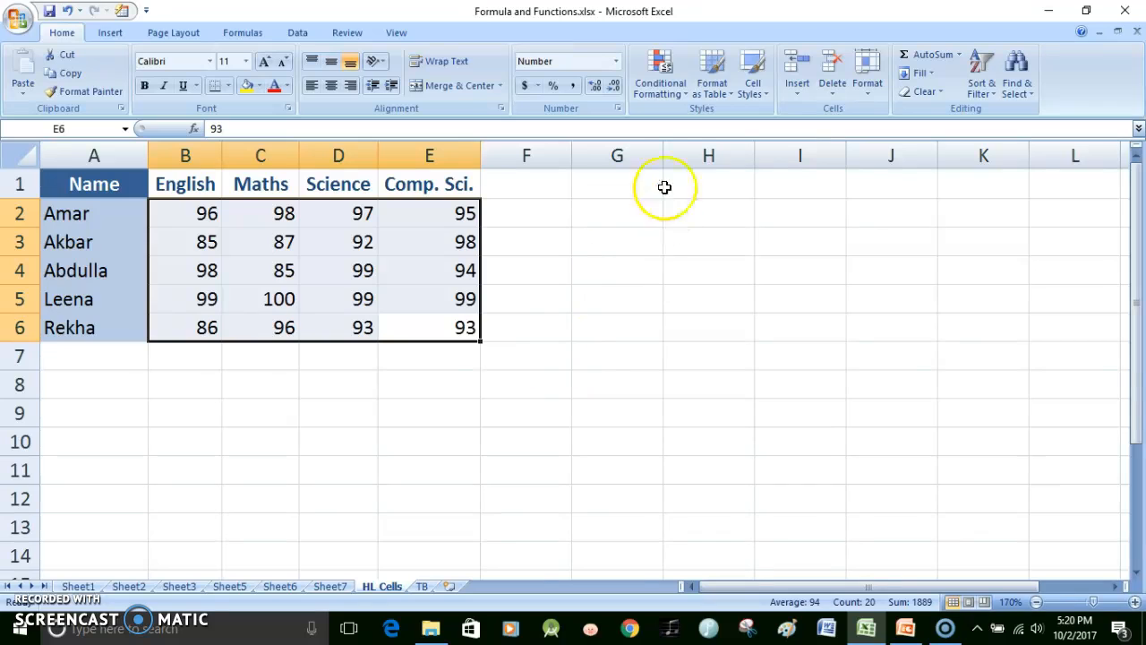
left_click(677, 94)
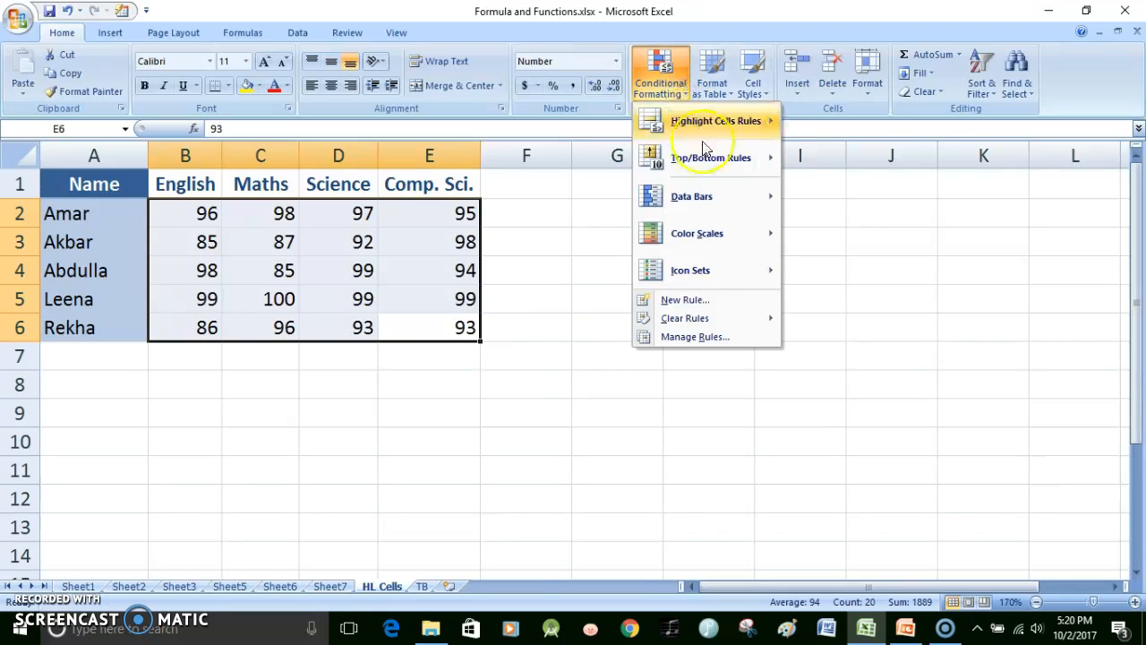
mouse_move(707, 161)
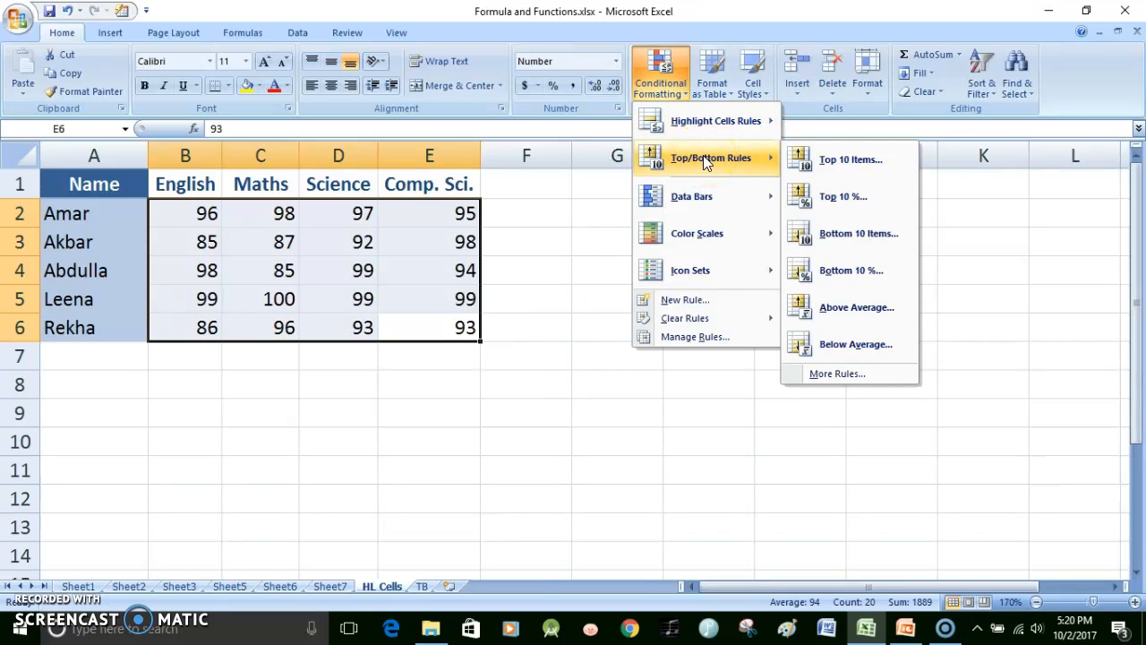
left_click(815, 156)
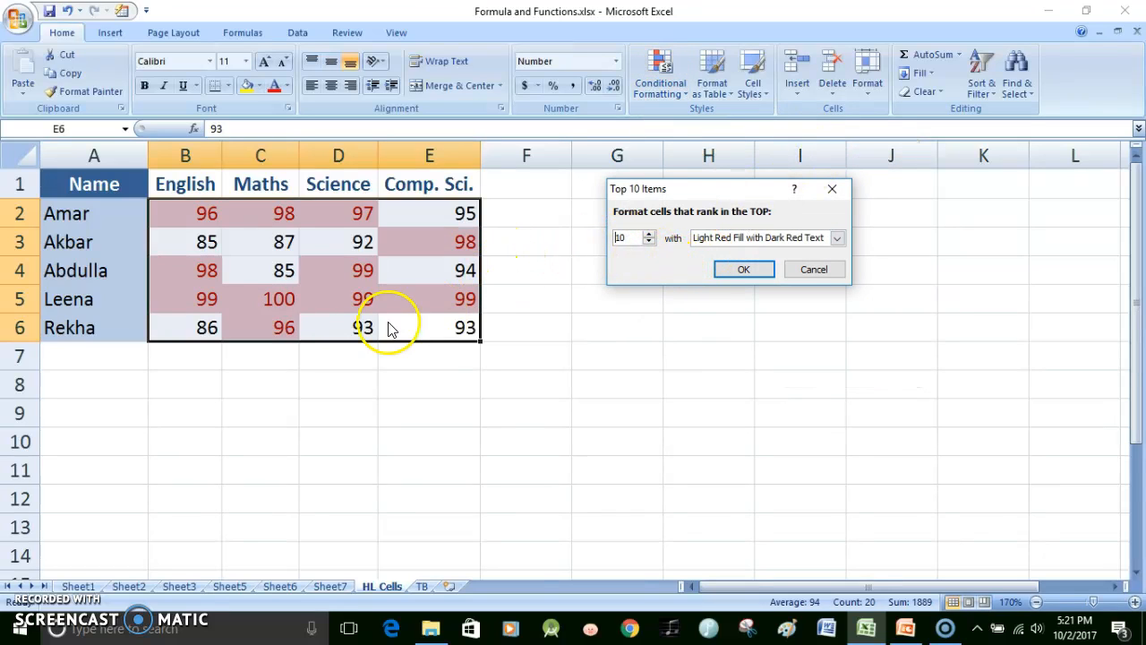
left_click(648, 242)
left_click(648, 241)
left_click(649, 241)
left_click(648, 242)
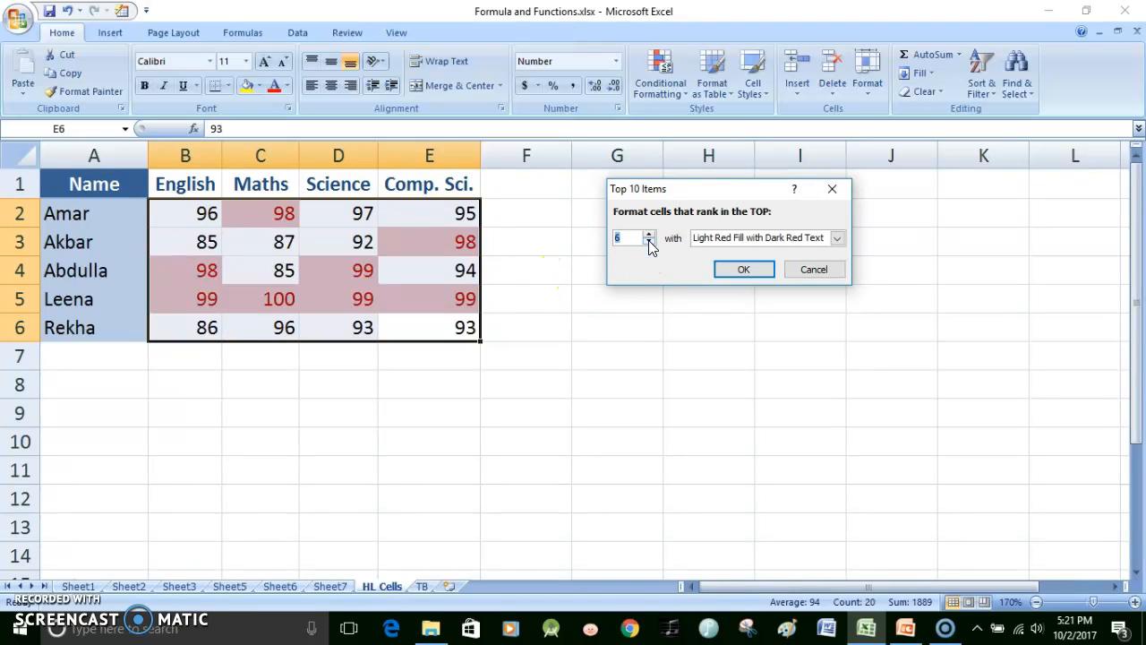
left_click(650, 243)
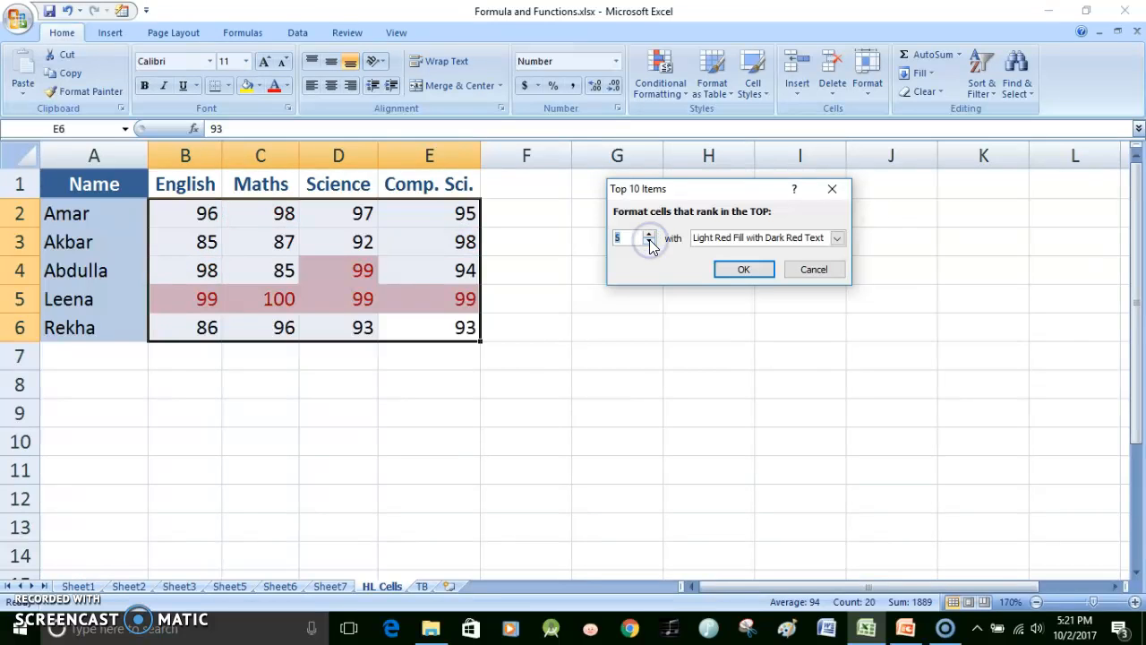
left_click(649, 234)
left_click(649, 234)
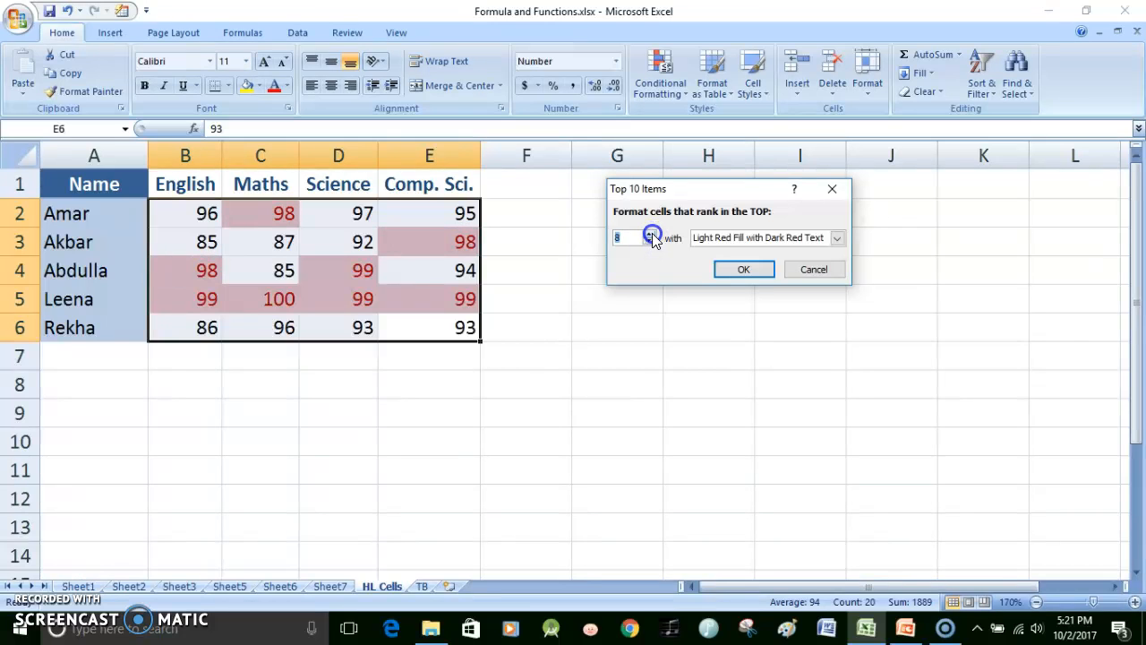
- Preview the top 8 rule with Light Red Fill, switch back to Light Red Fill with Dark Red Text, and discard the rule
left_click(839, 236)
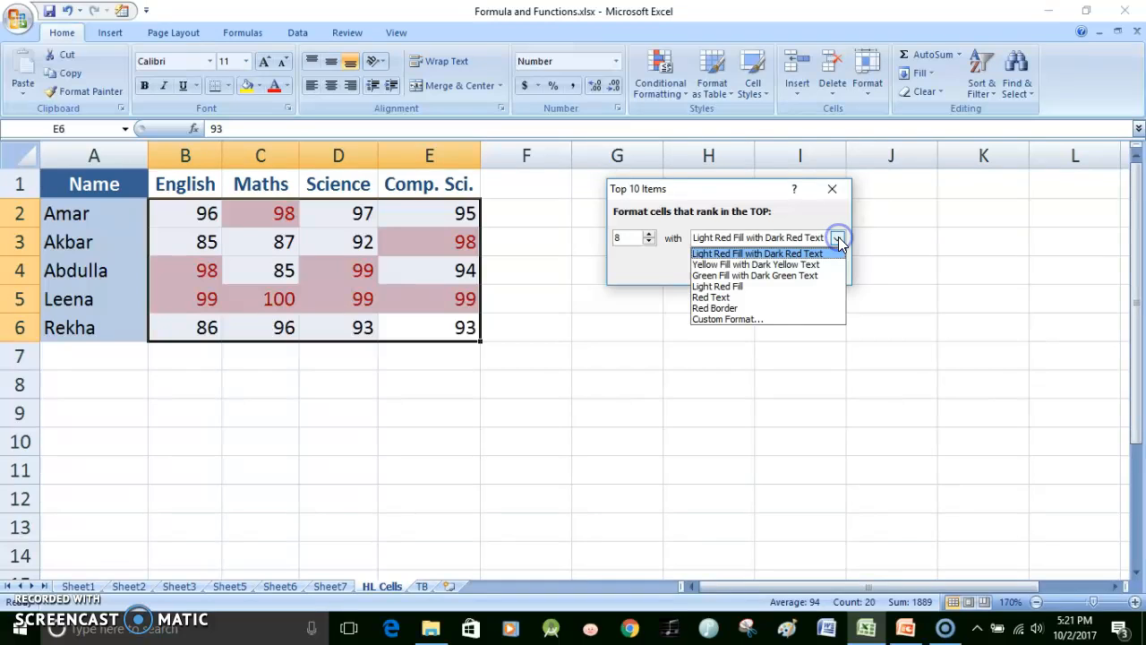
left_click(805, 285)
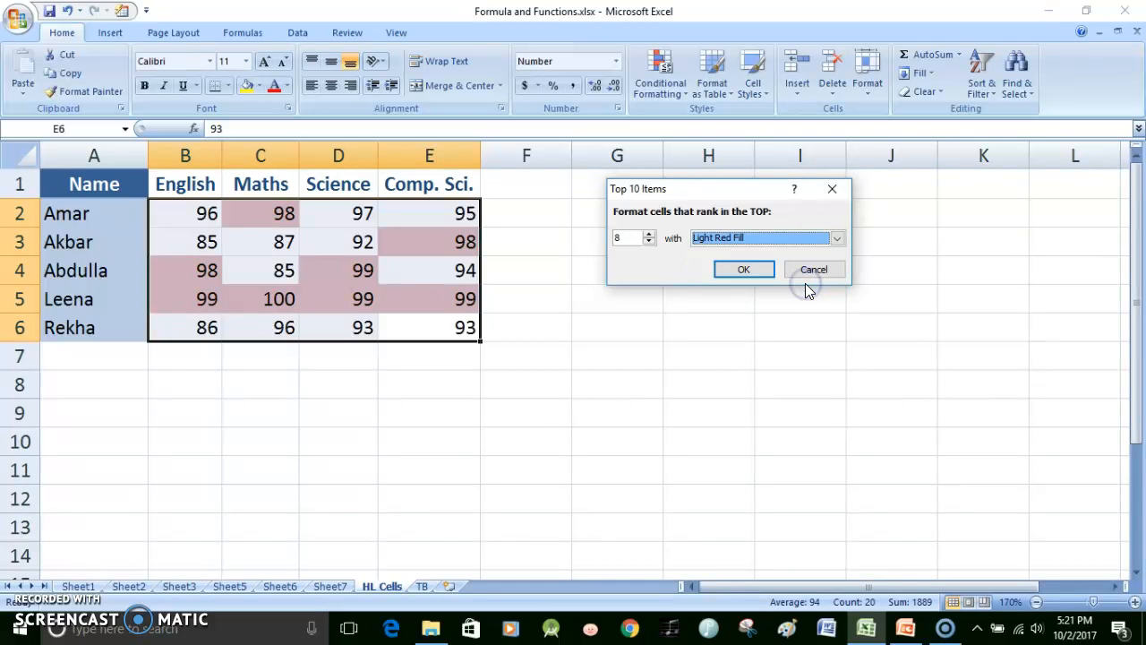
left_click(838, 238)
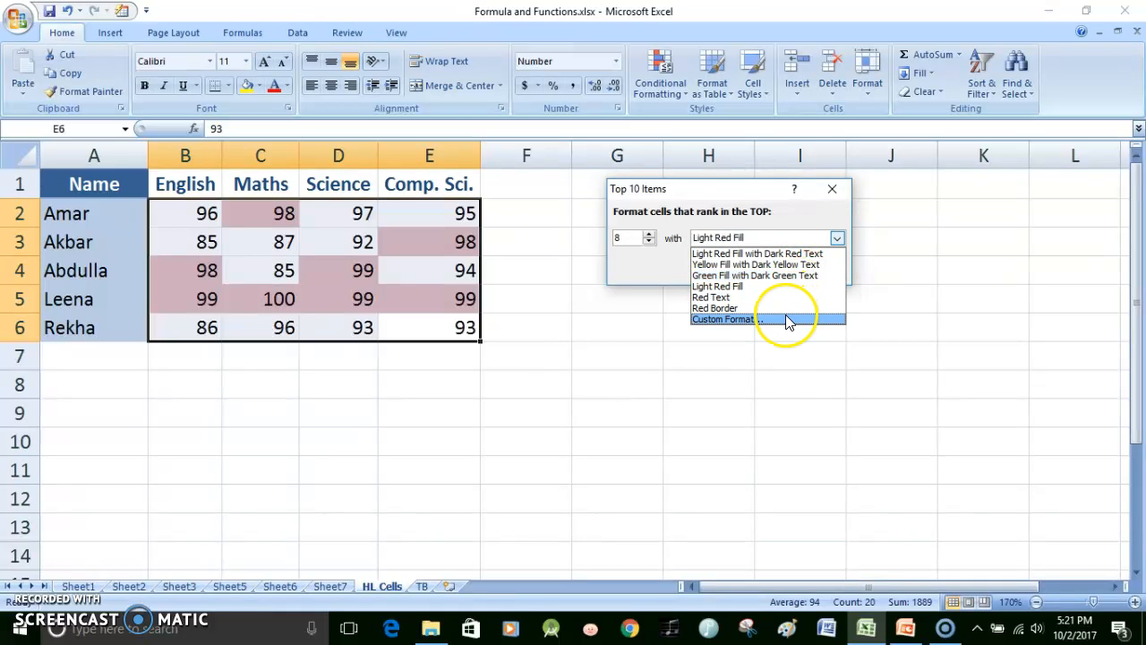
left_click(811, 253)
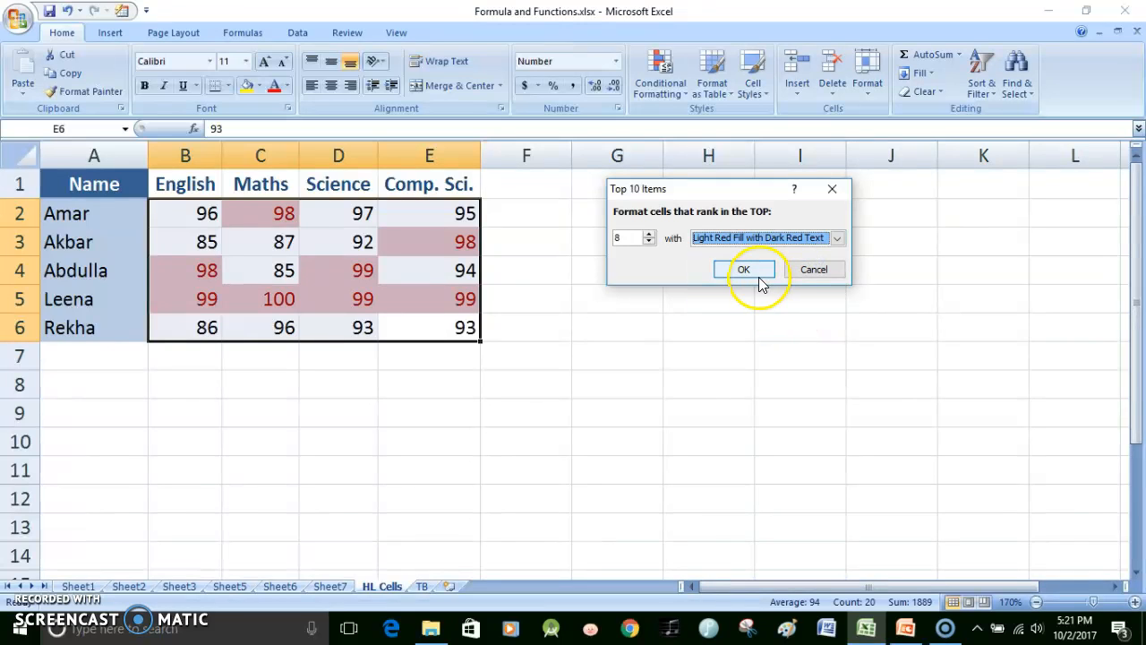
left_click(803, 269)
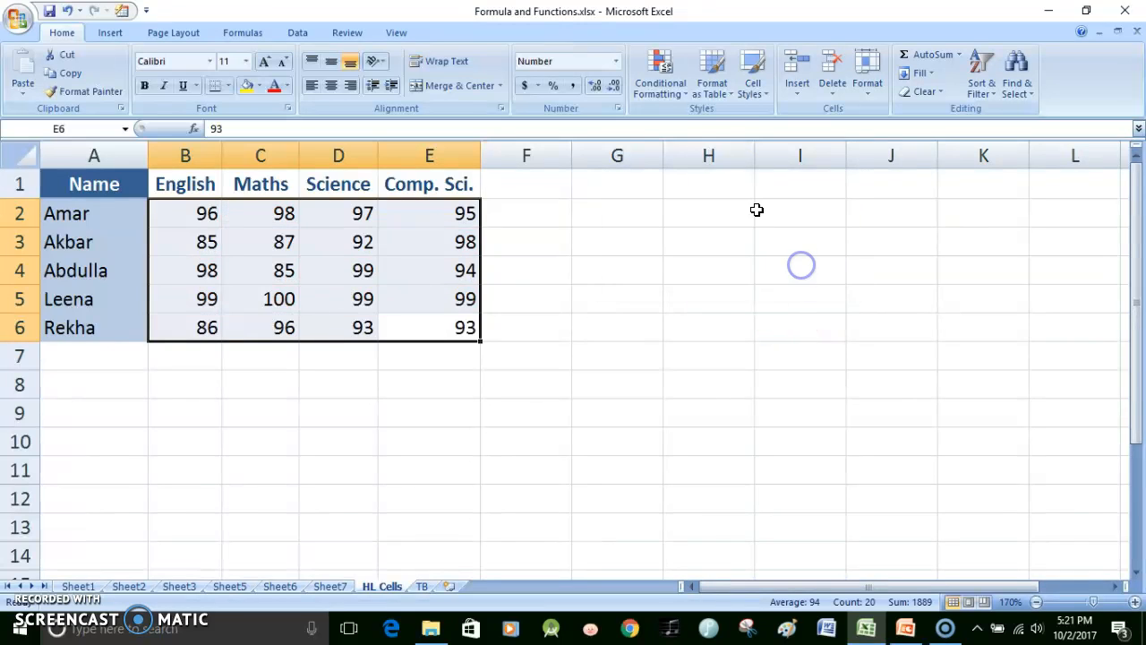
- Preview a Top 10% rule on the selected marks and close it without applying
left_click(679, 94)
mouse_move(704, 170)
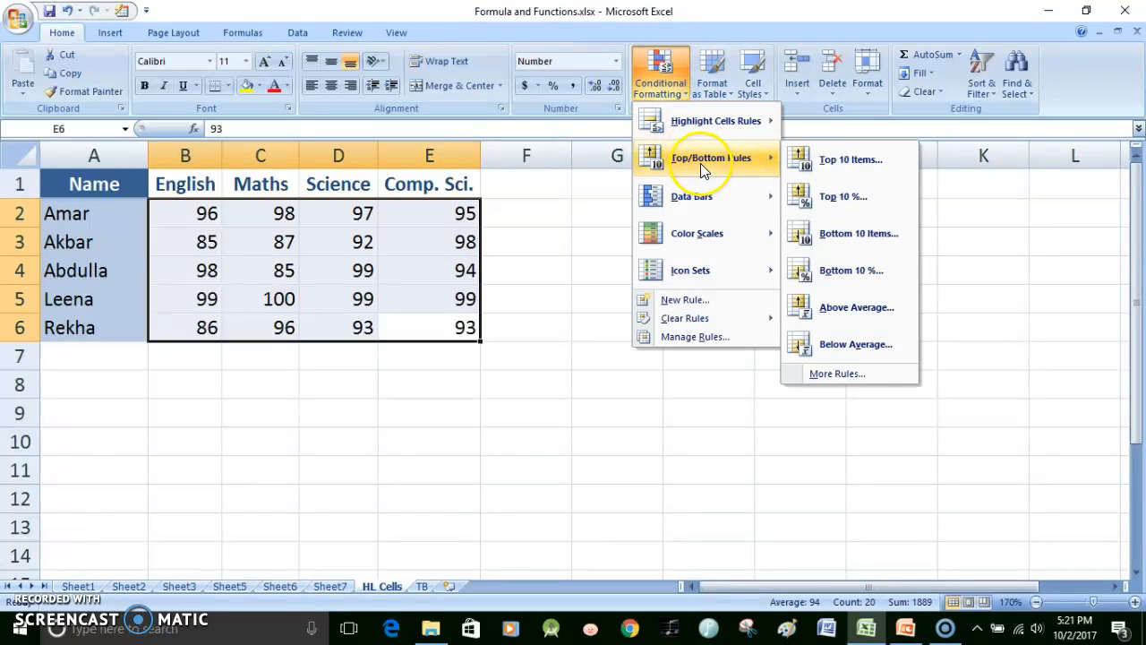
left_click(824, 194)
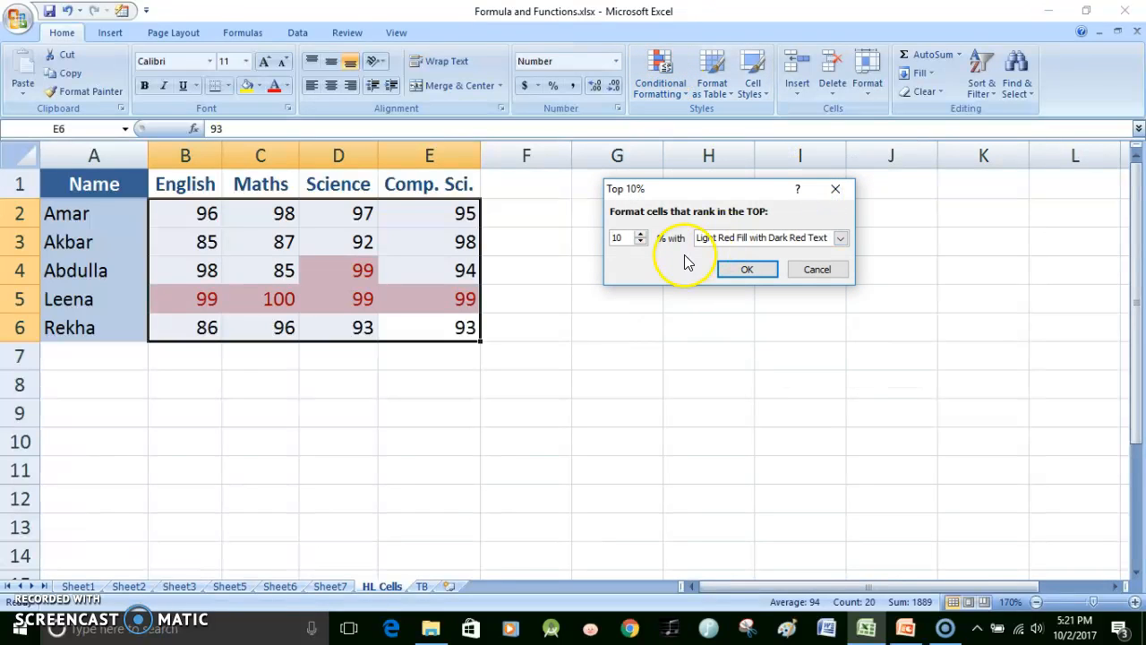
left_click(815, 268)
- Preview a Bottom 10 Items rule on the selected marks and close it without applying
left_click(673, 94)
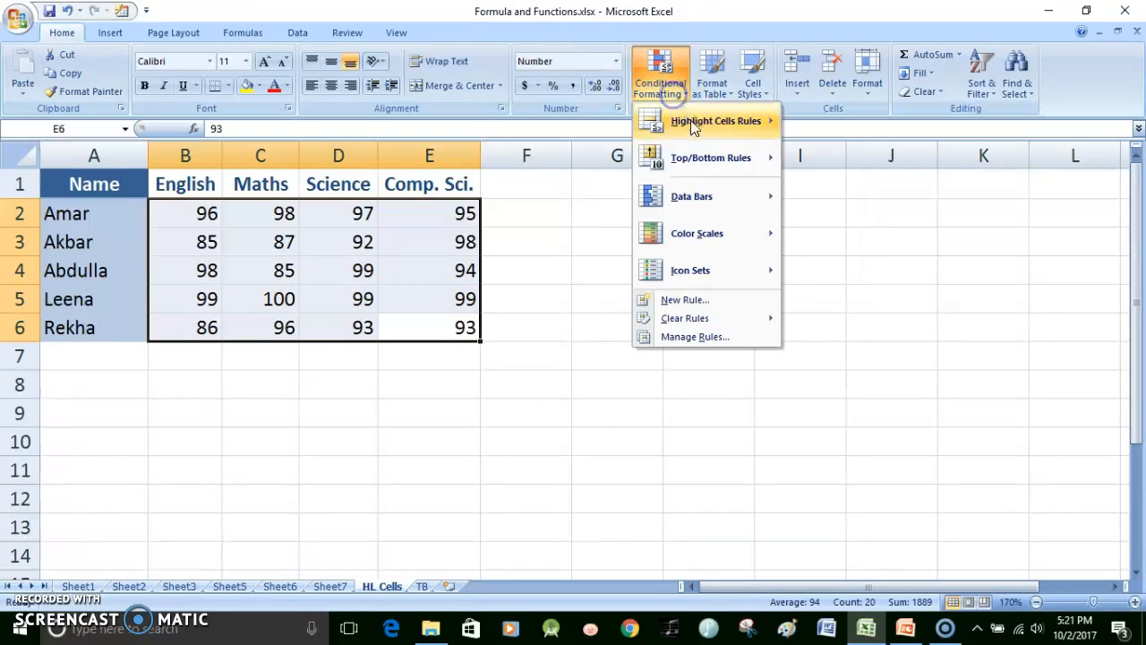
mouse_move(707, 165)
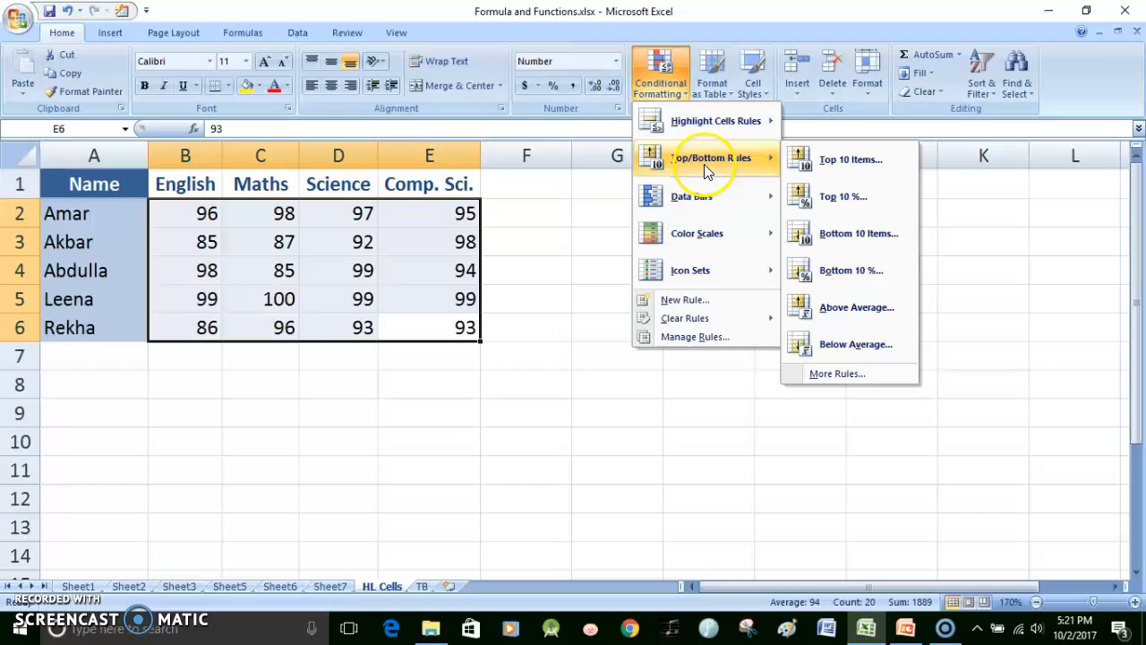
left_click(842, 251)
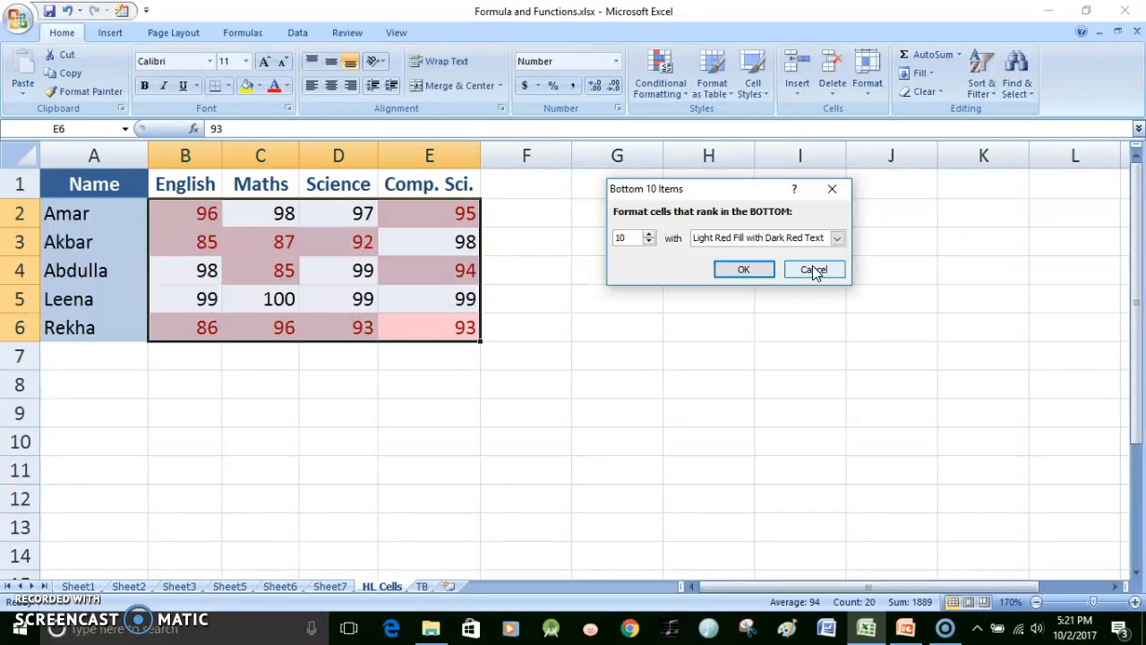
left_click(814, 270)
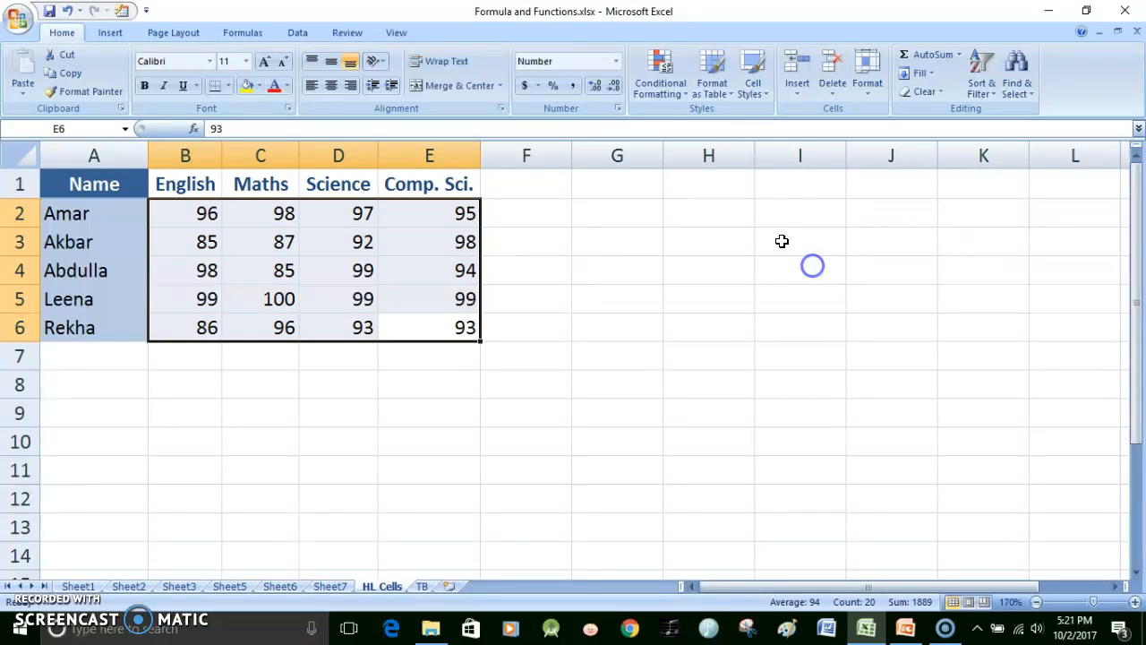
- Apply a Bottom 10% rule with Light Red Fill with Dark Red Text to the selected marks, and undo it
left_click(673, 95)
mouse_move(741, 164)
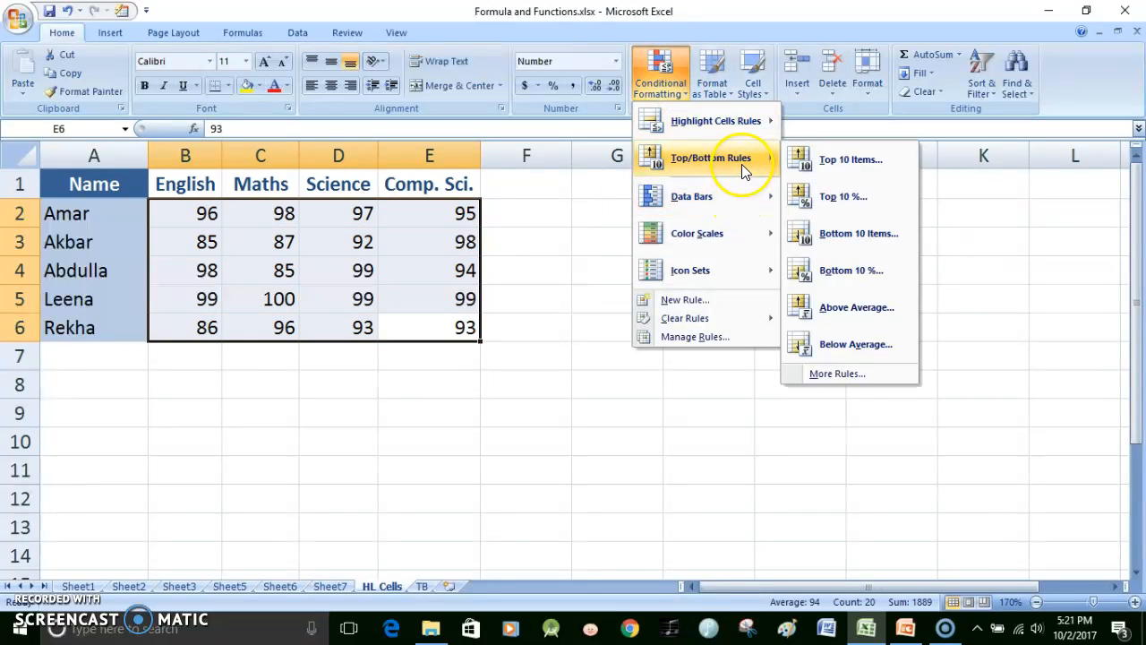
left_click(829, 271)
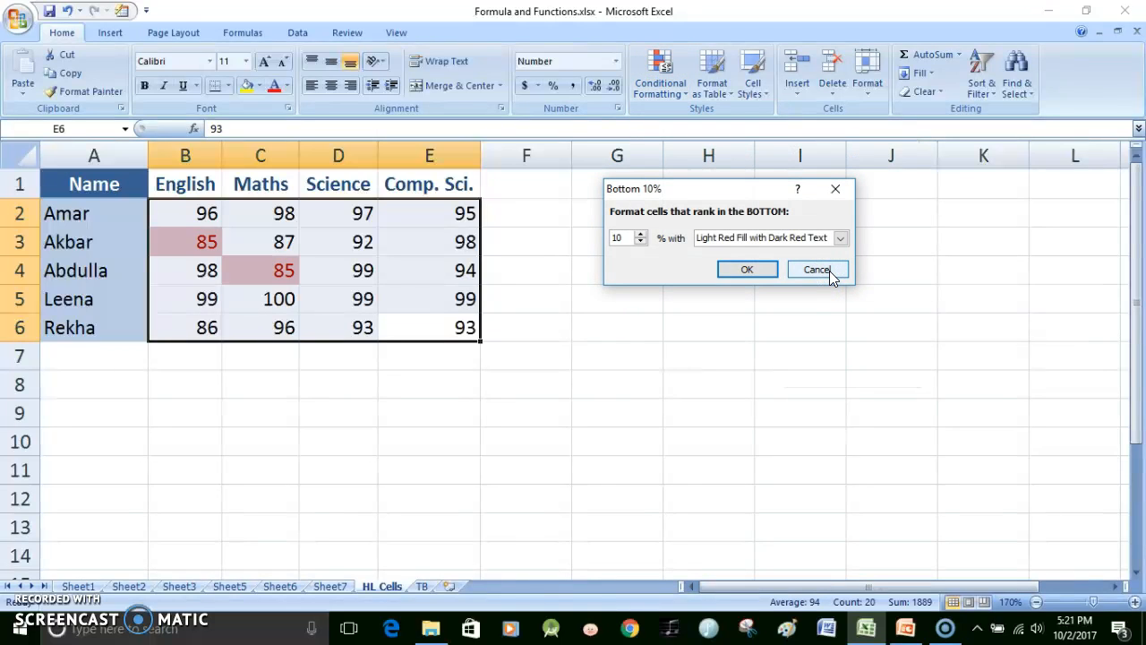
left_click(762, 271)
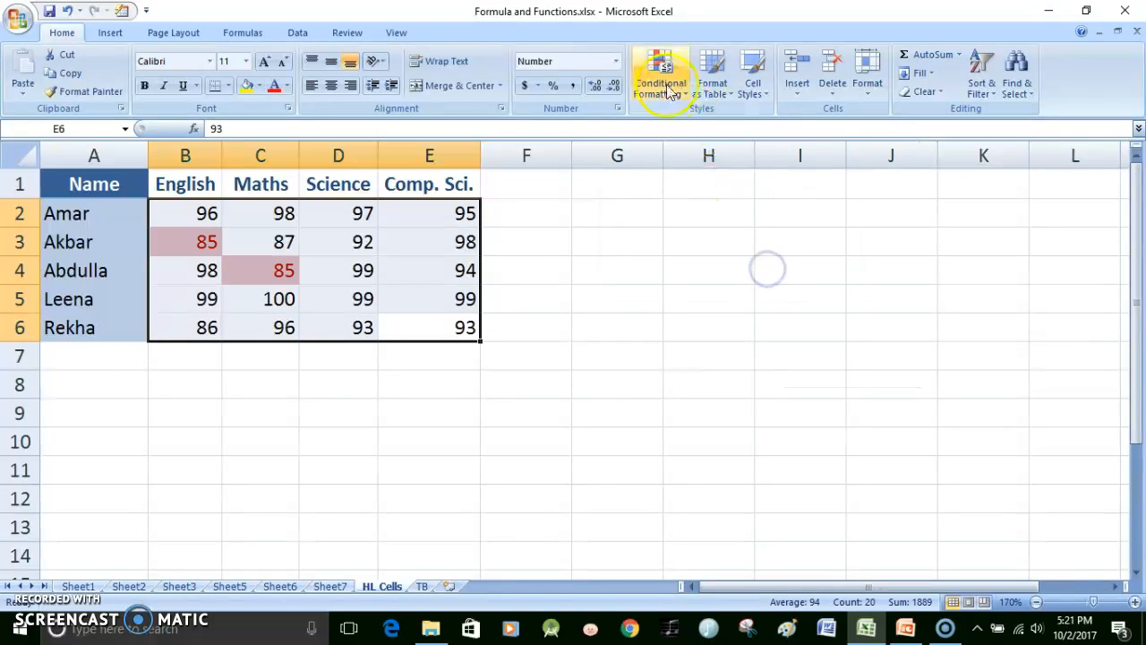
key("ctrl+z")
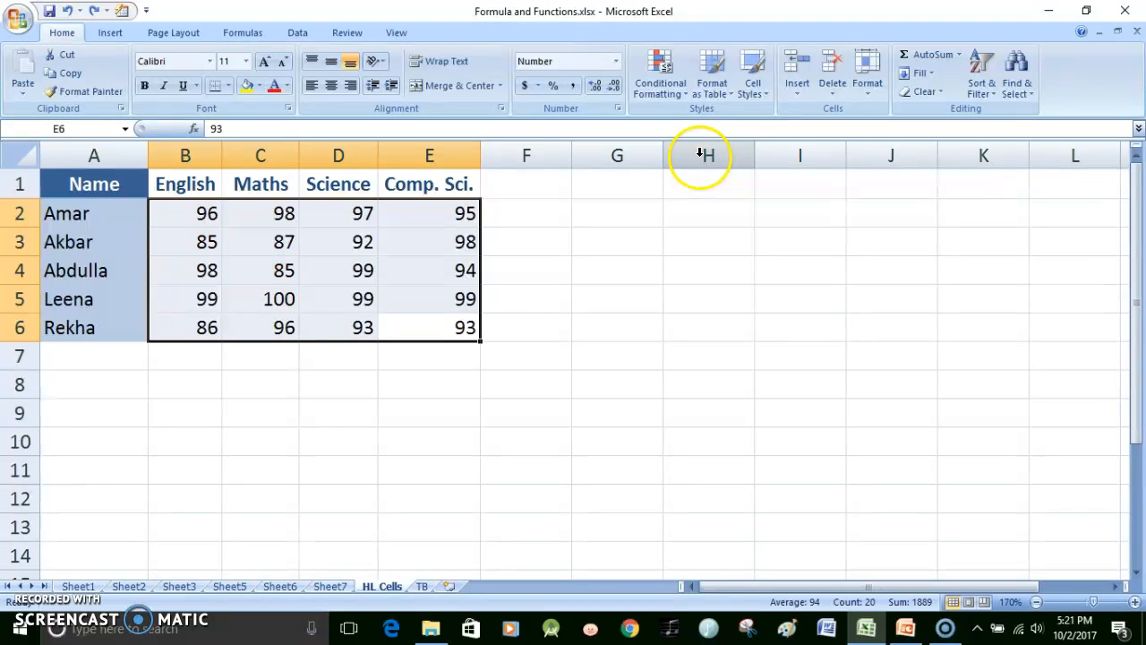
- Preview an Above Average rule with Light Red Fill with Dark Red Text on the selected marks and close it without applying
left_click(659, 87)
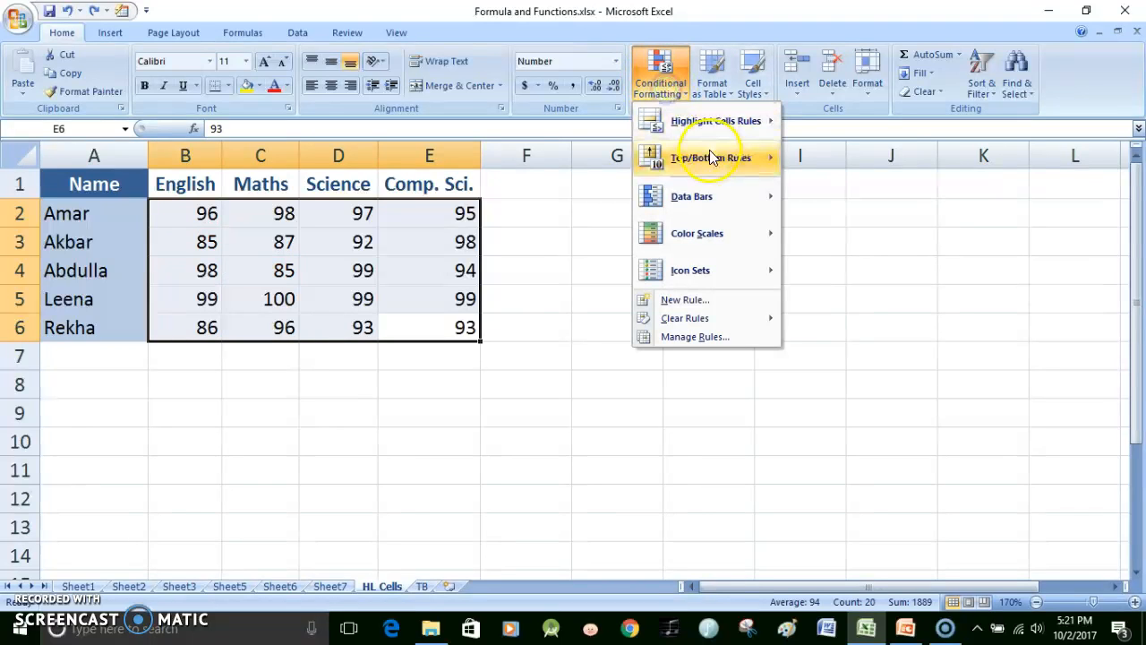
mouse_move(710, 158)
left_click(797, 305)
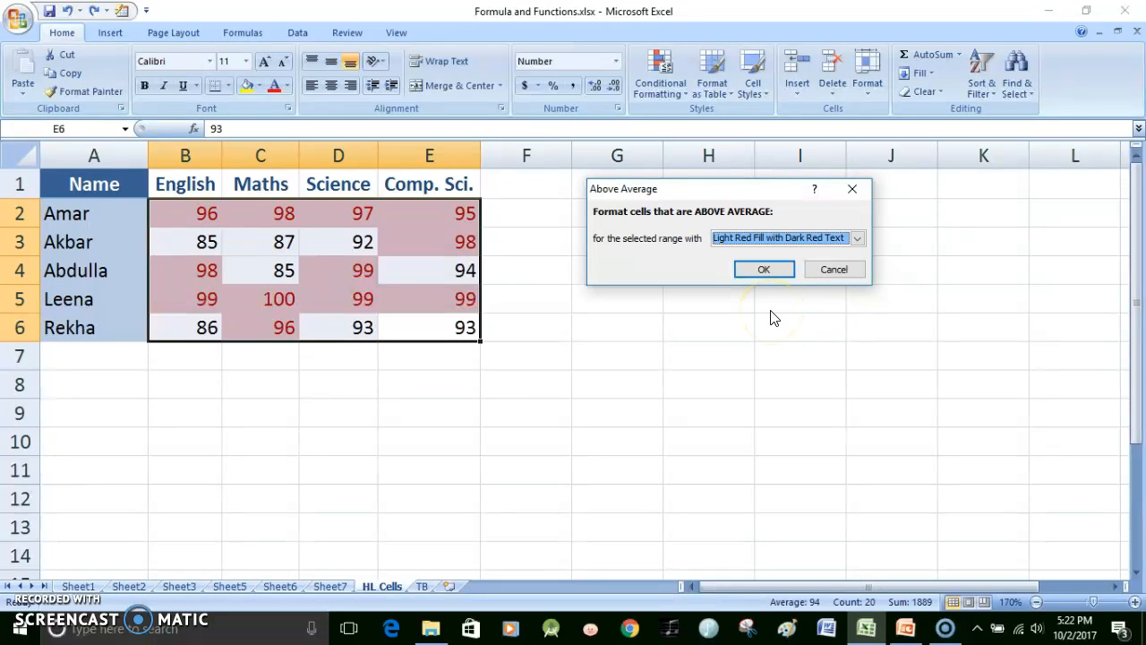
left_click(837, 272)
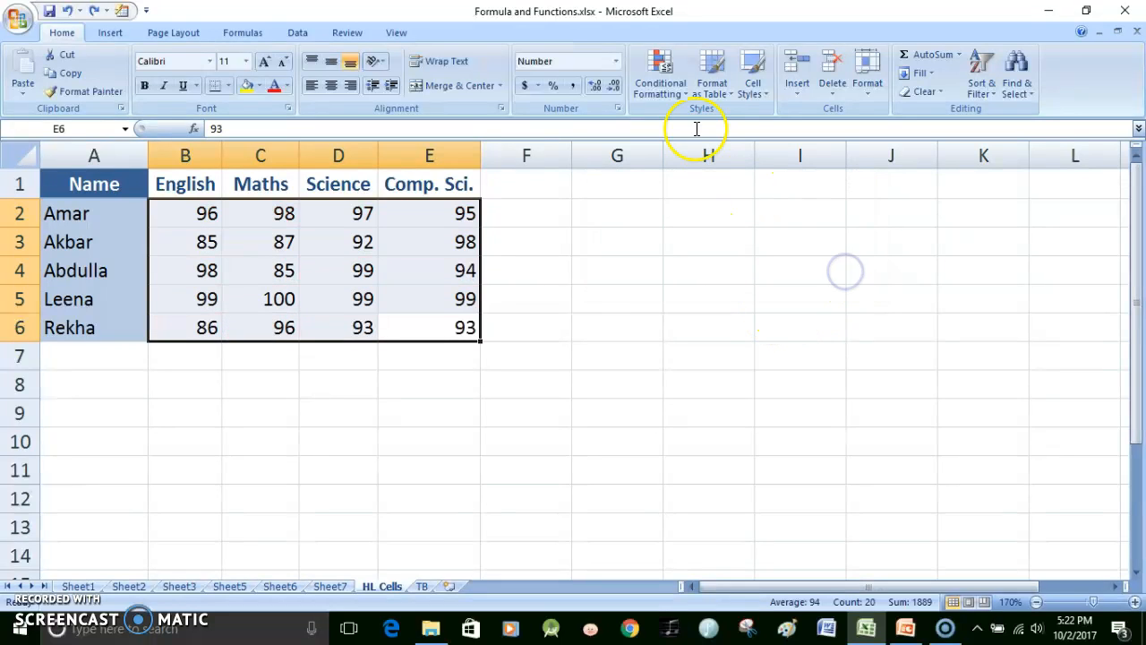
- Preview a Below Average rule with Light Red Fill with Dark Red Text on the selected marks and close it without applying
left_click(662, 94)
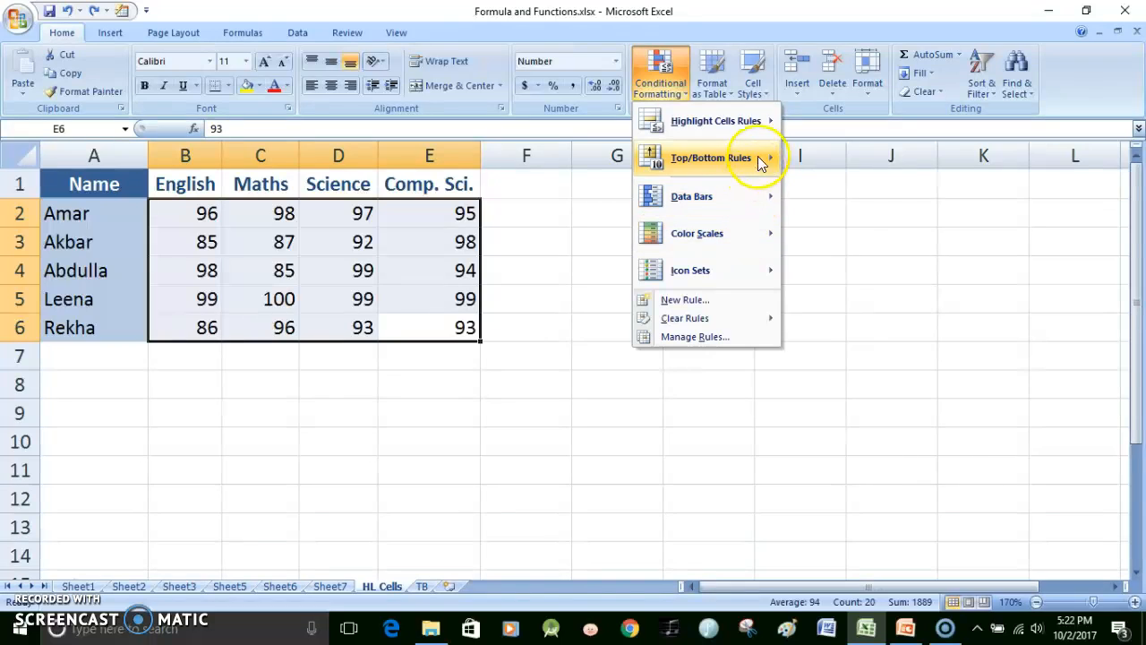
mouse_move(763, 158)
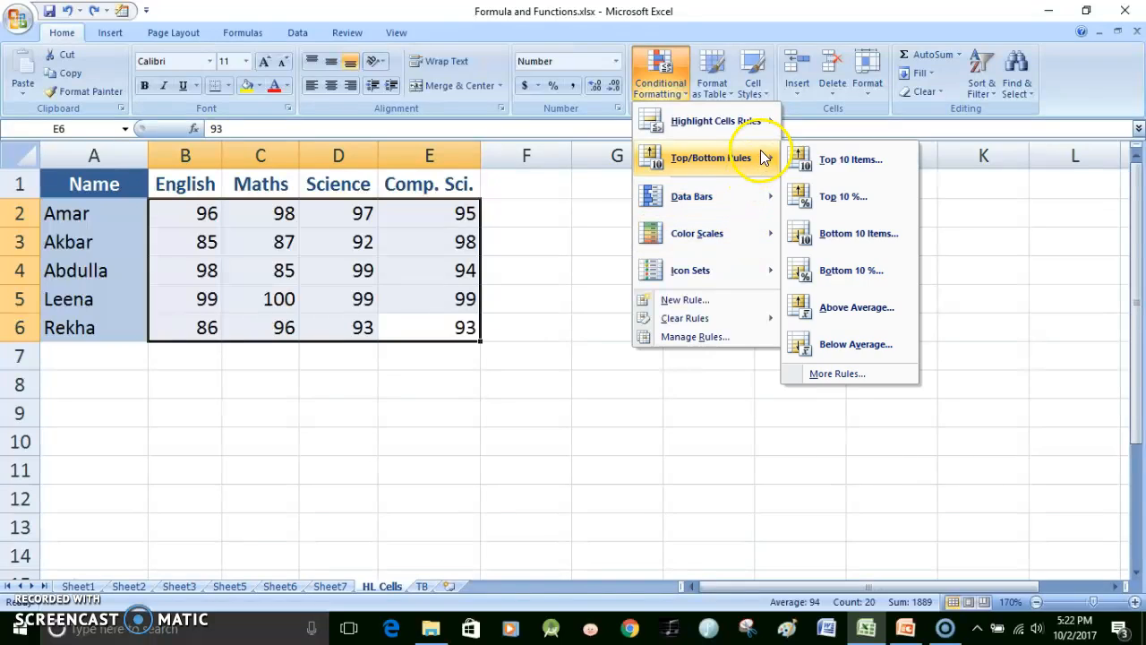
left_click(840, 344)
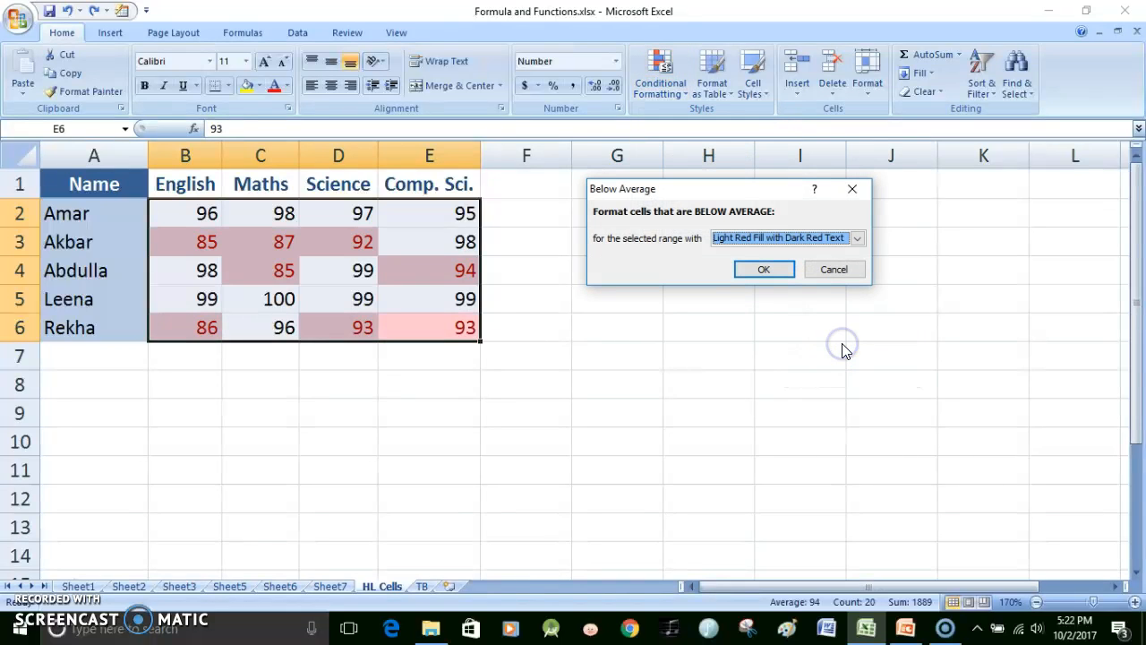
left_click(827, 271)
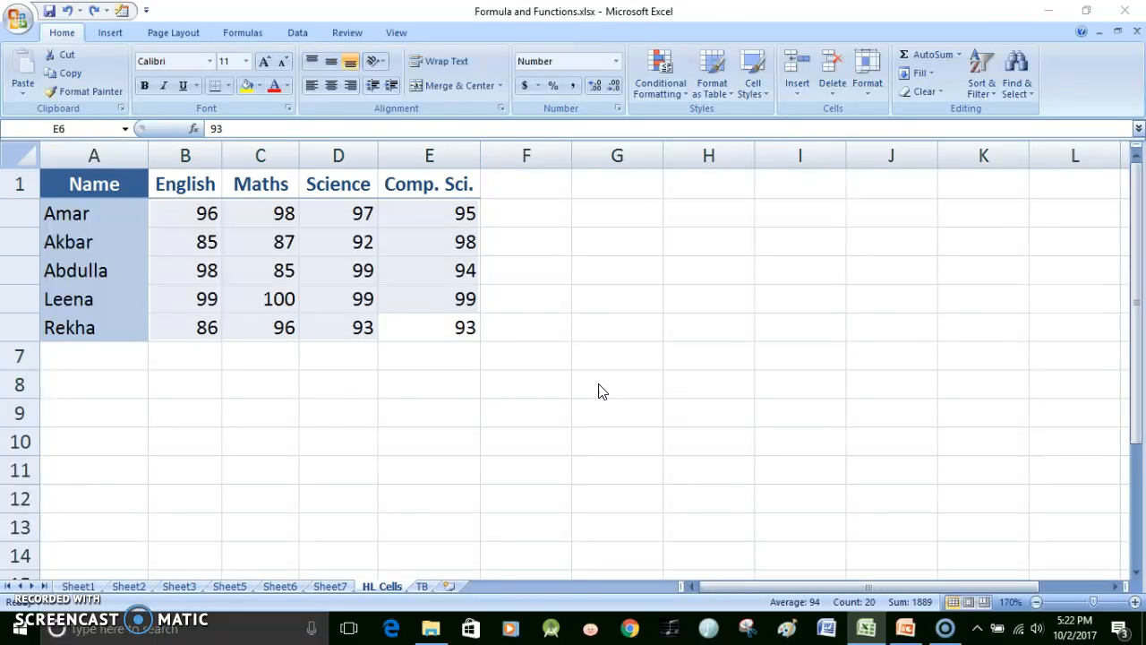
- Switch to the PowerPoint presentation to read the Data Bars slide, and return to the Excel workbook
key("alt+Tab")
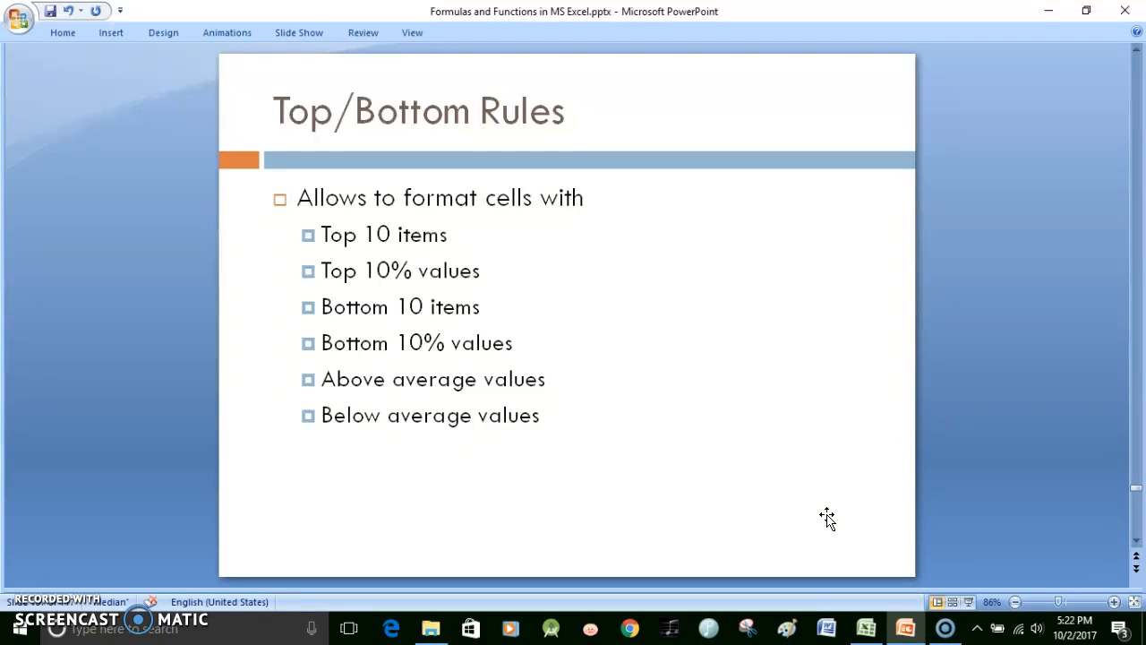
scroll(827, 517, "down", 1)
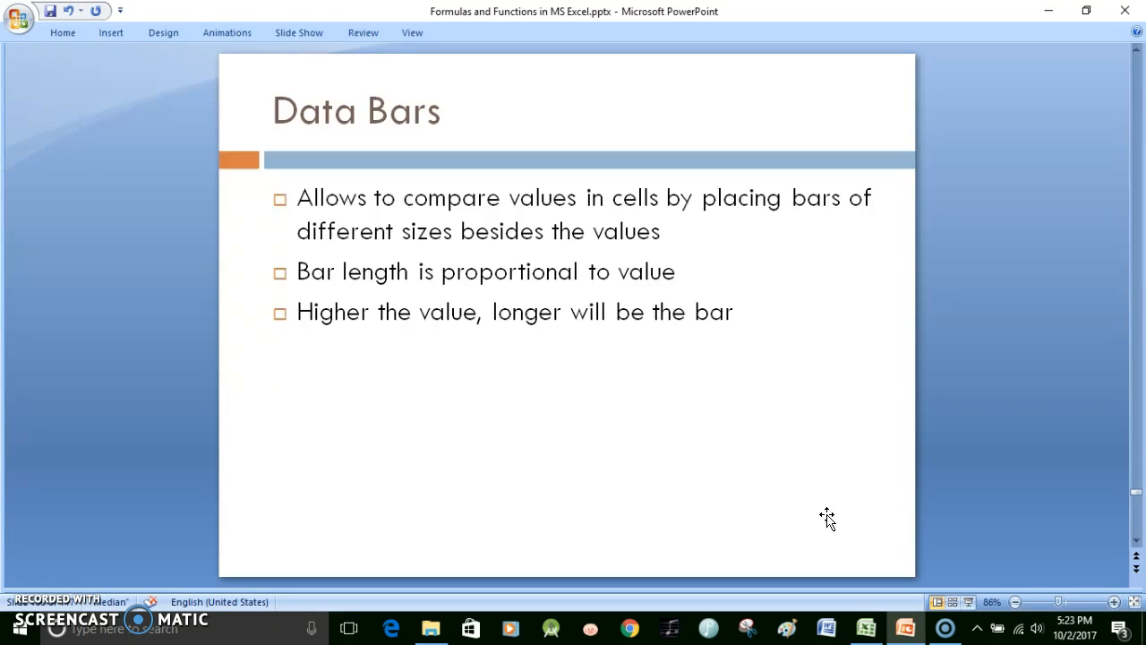
key("alt+Tab")
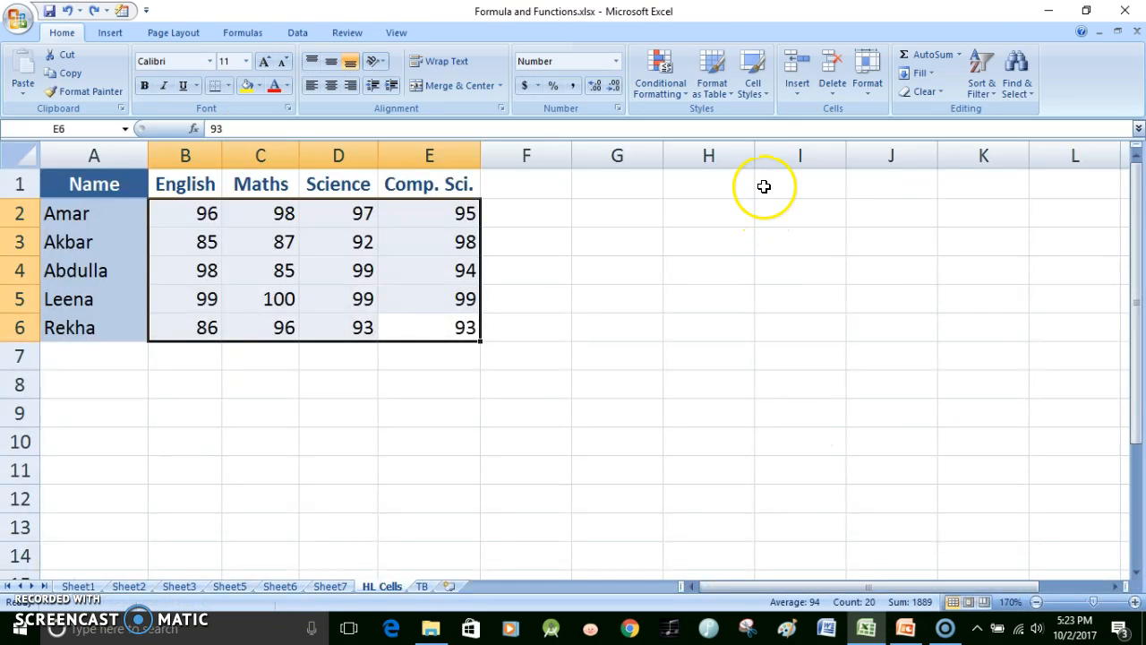
- Apply blue data bars to the selected marks in B2:E6
left_click(663, 88)
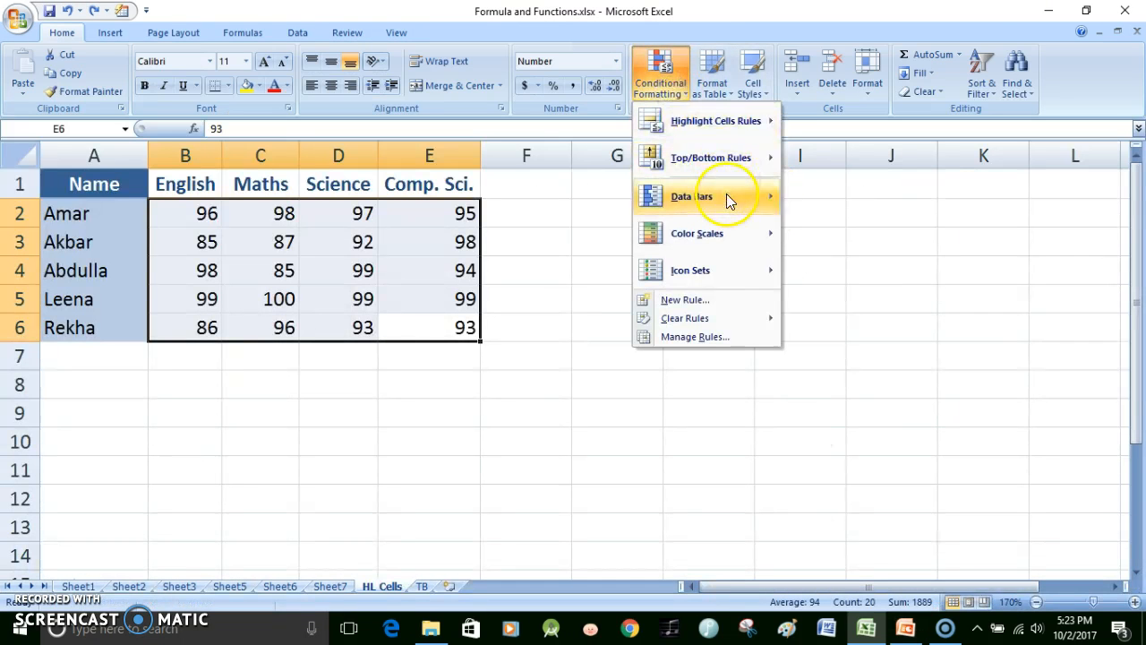
mouse_move(728, 196)
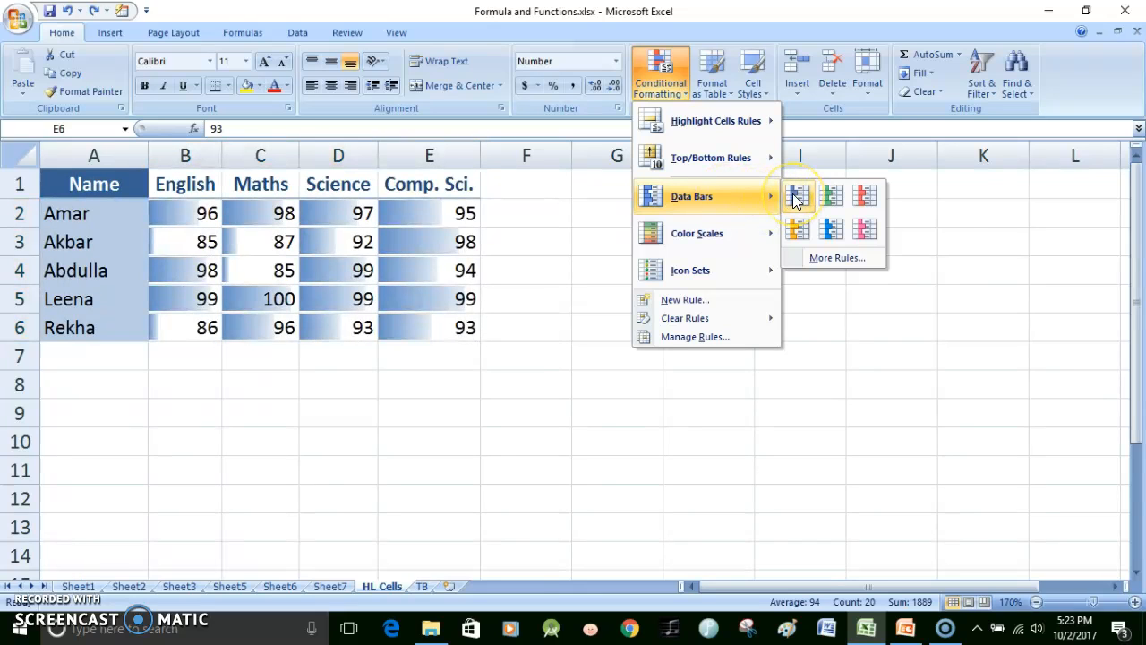
left_click(795, 198)
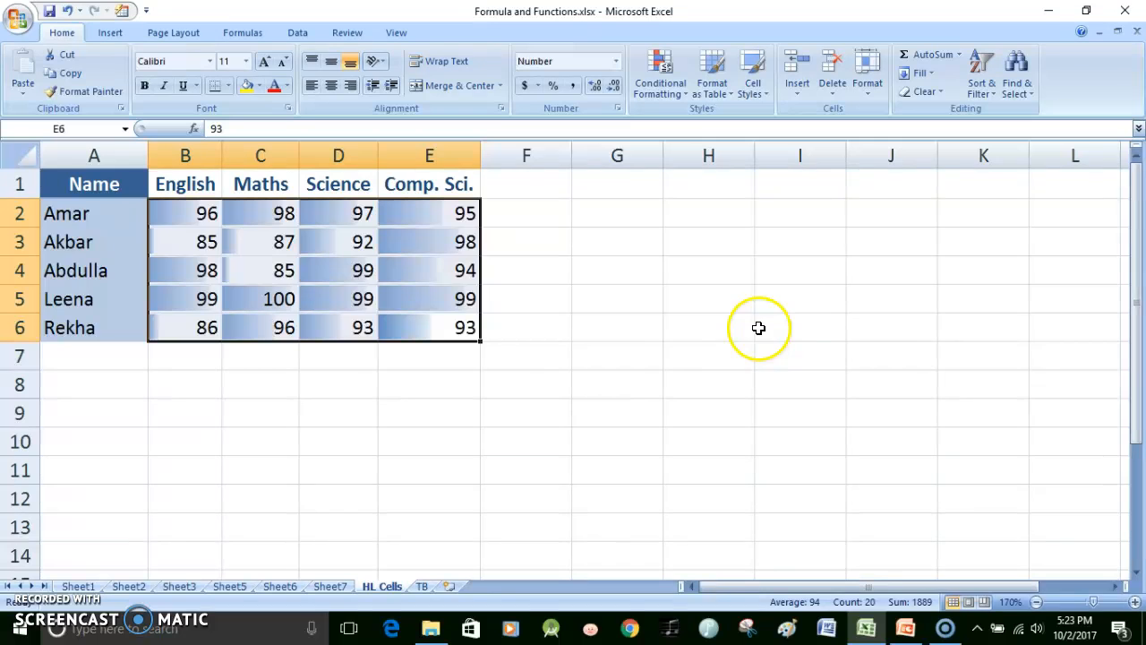
- Preview the Red - Yellow color scale and other data bar colors on the marks, and undo the blue data bars
left_click(664, 88)
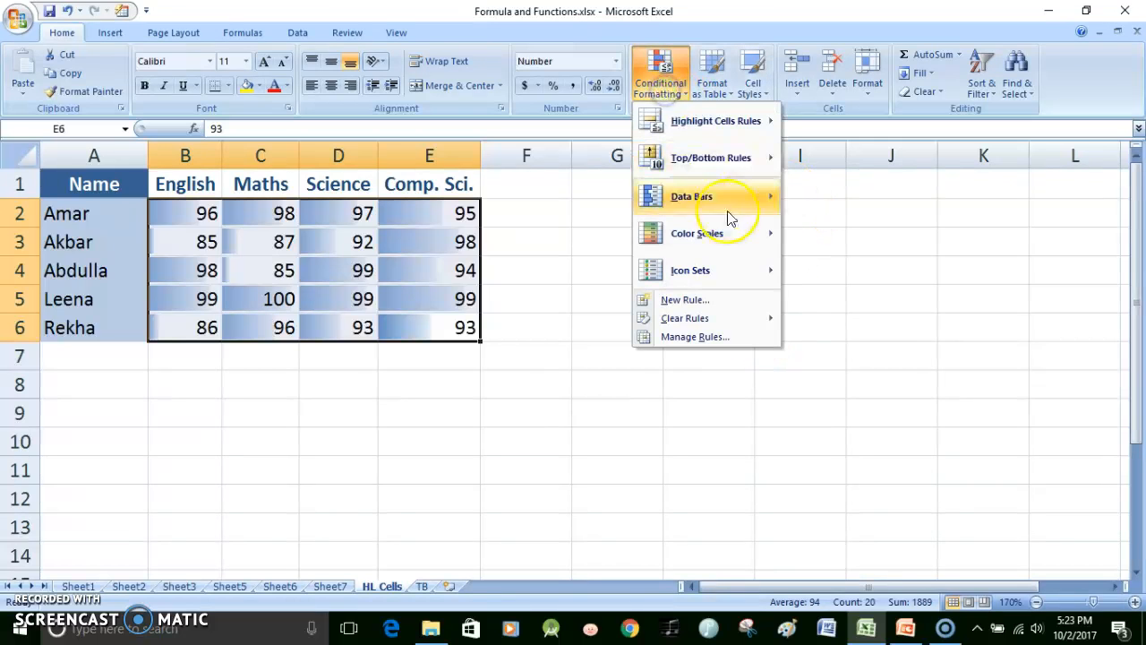
mouse_move(727, 230)
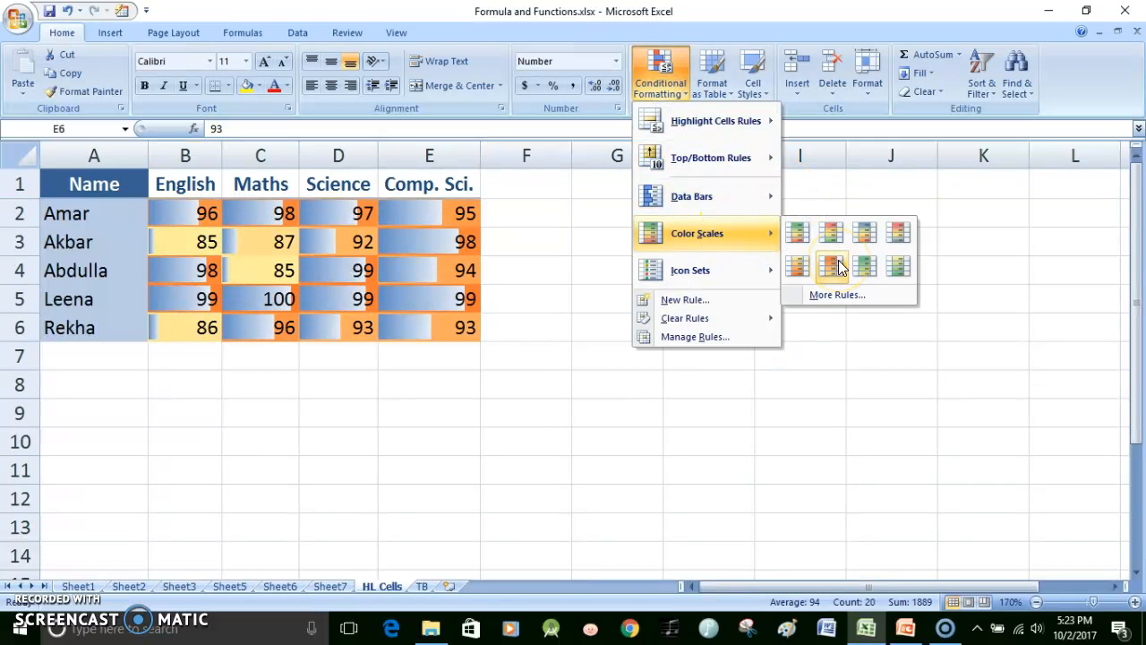
mouse_move(776, 192)
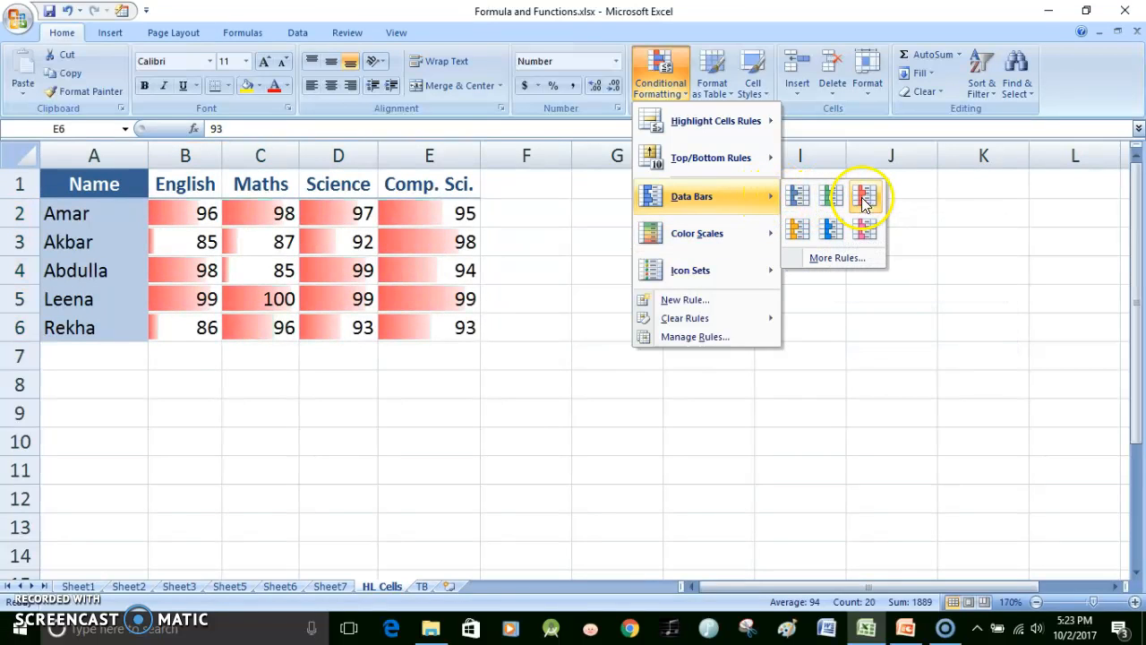
left_click(805, 228)
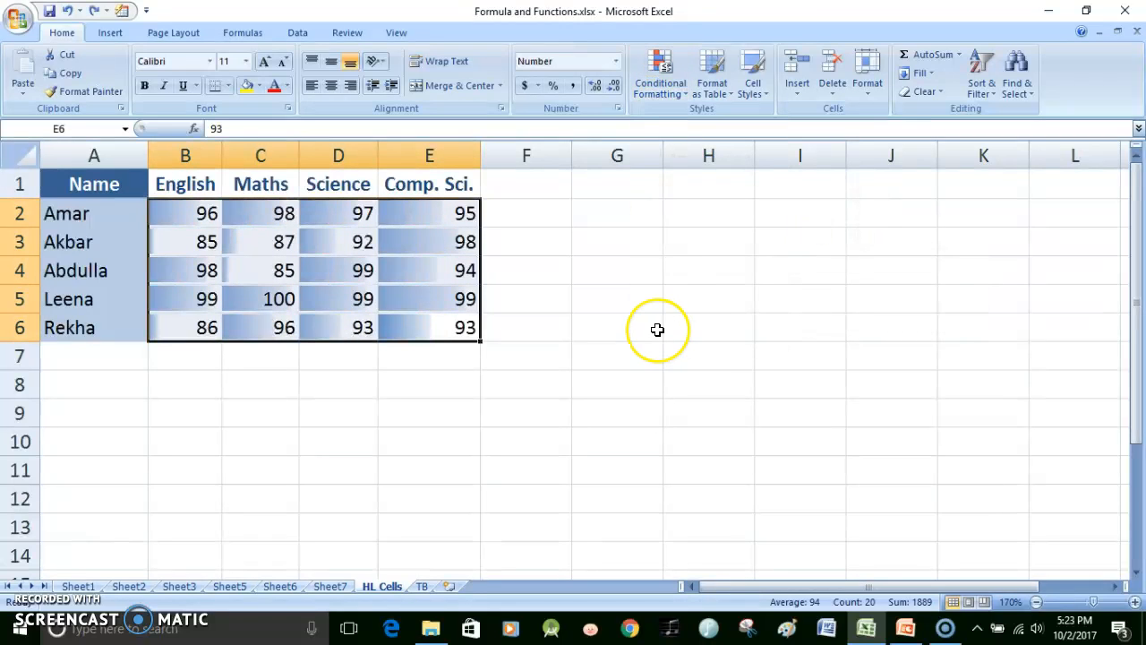
key("ctrl+z")
- Switch to the PowerPoint presentation to read the Color Scales slide, and return to the Excel workbook
key("alt+Tab")
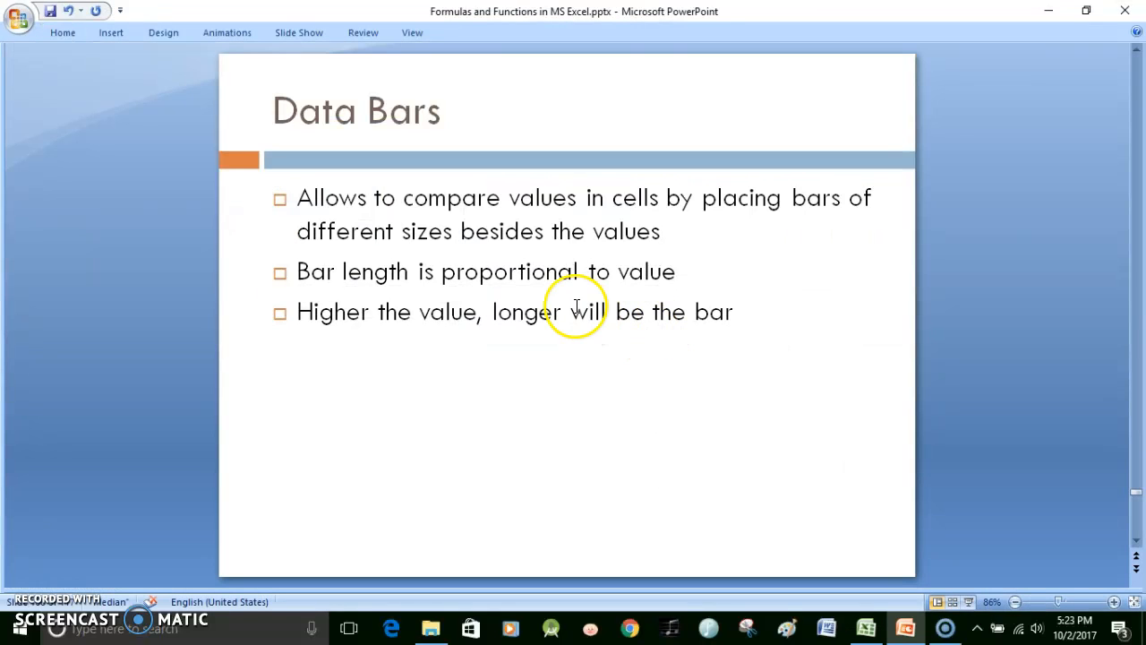
scroll(627, 445, "down", 1)
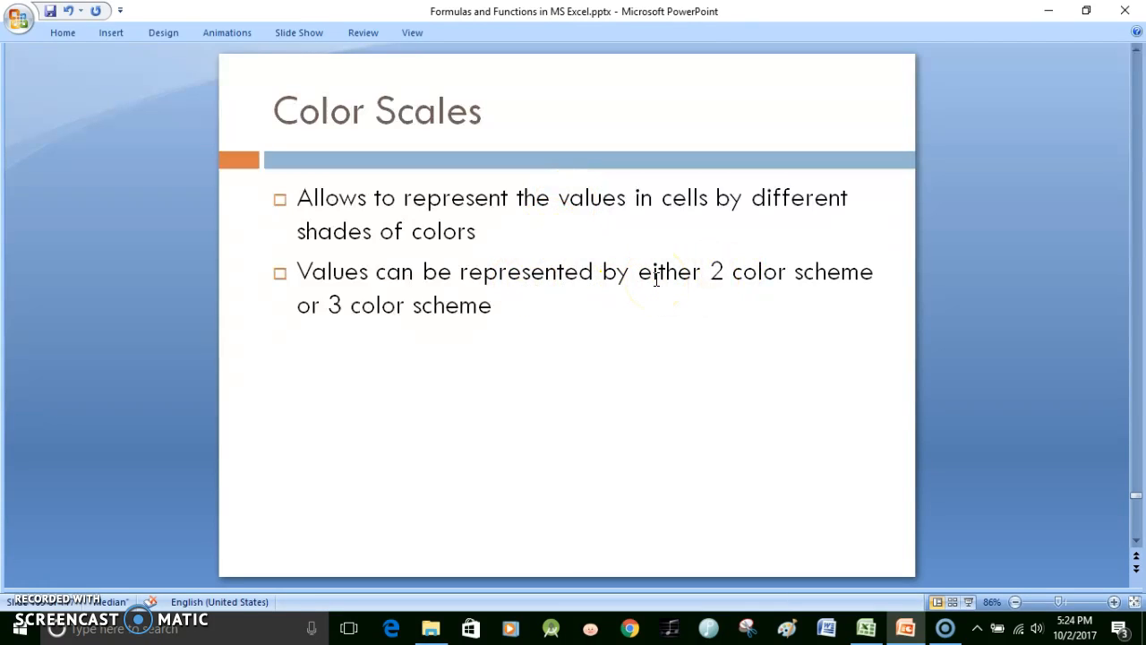
key("alt+Tab")
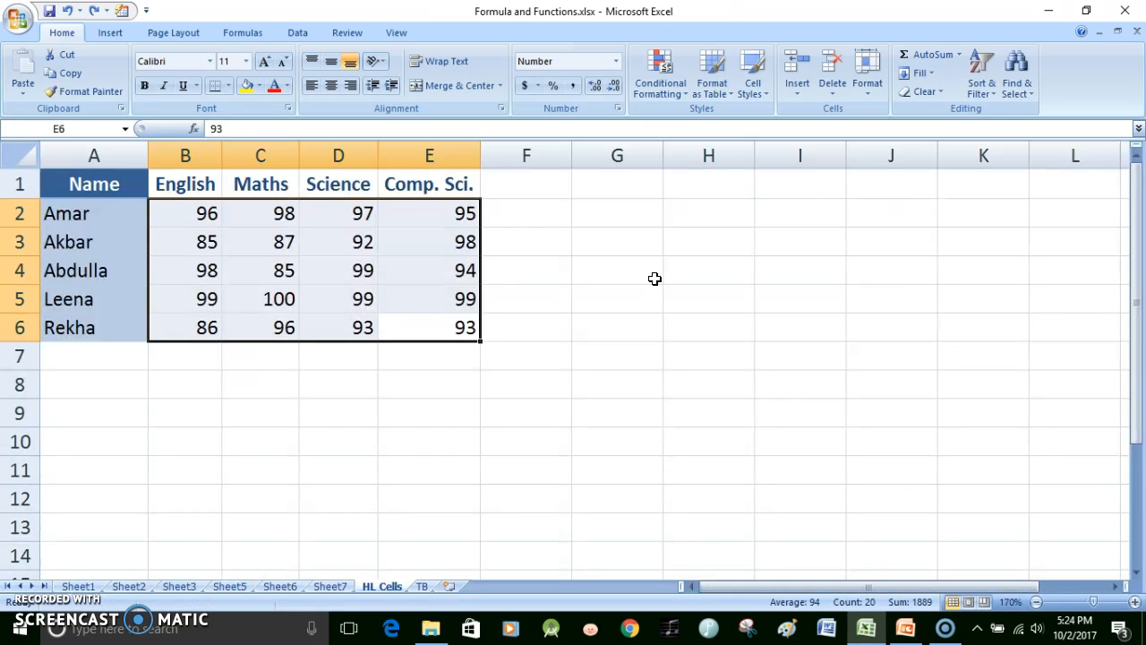
- Apply the Red - Yellow Color Scale to the selected marks, deselect them to view the shading, and undo the color scale
left_click(670, 90)
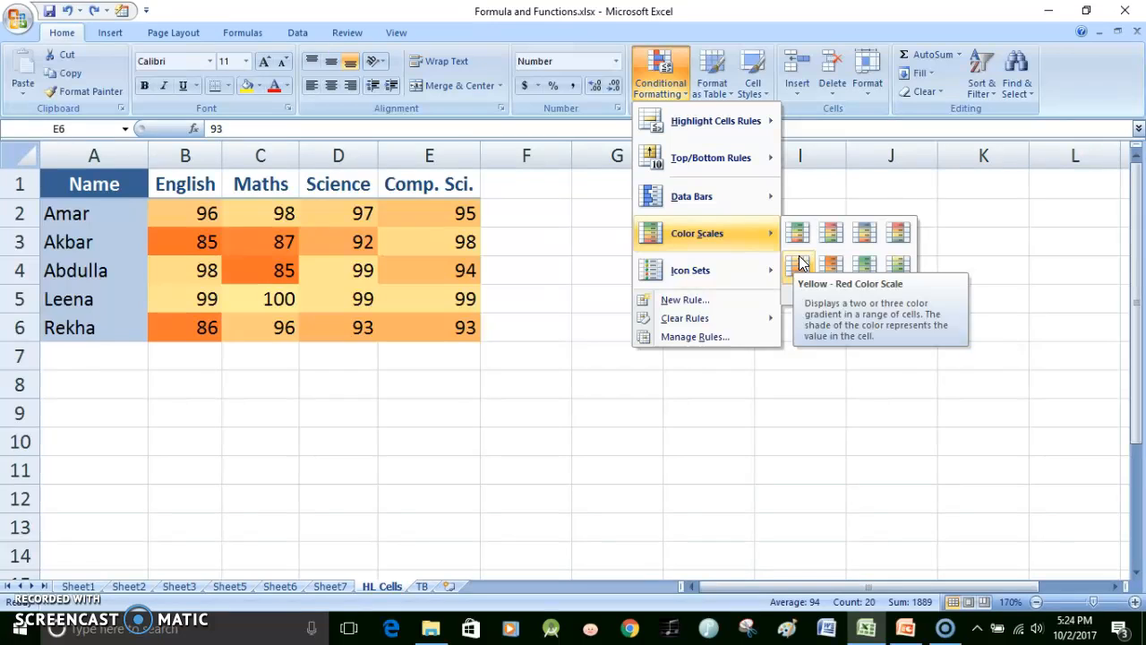
left_click(829, 267)
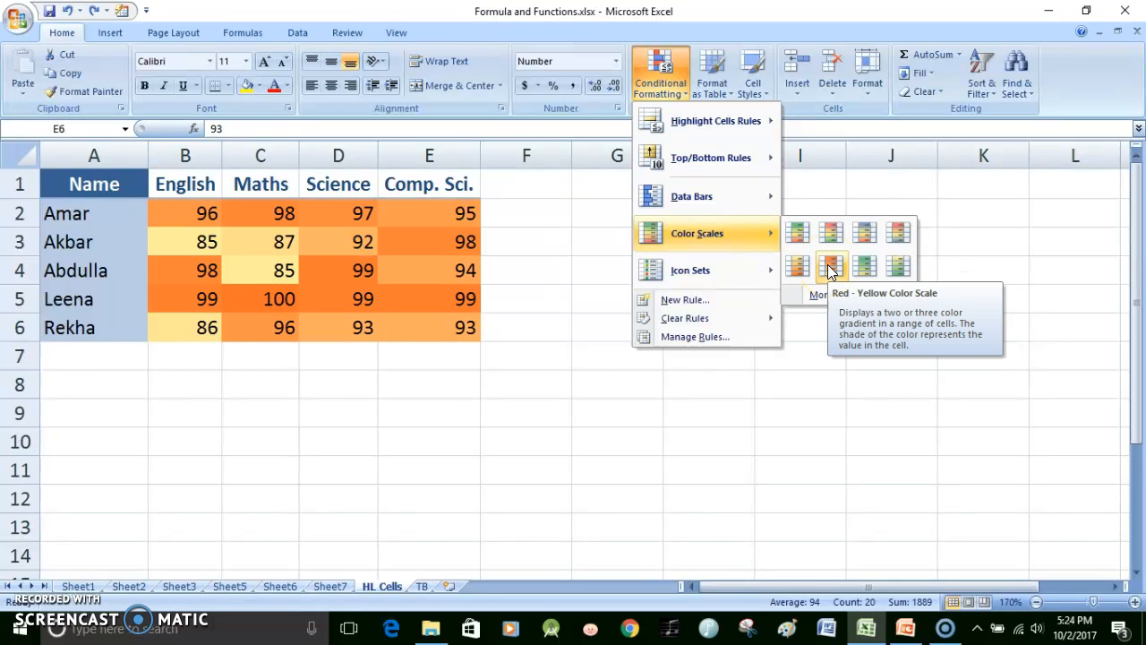
left_click(829, 266)
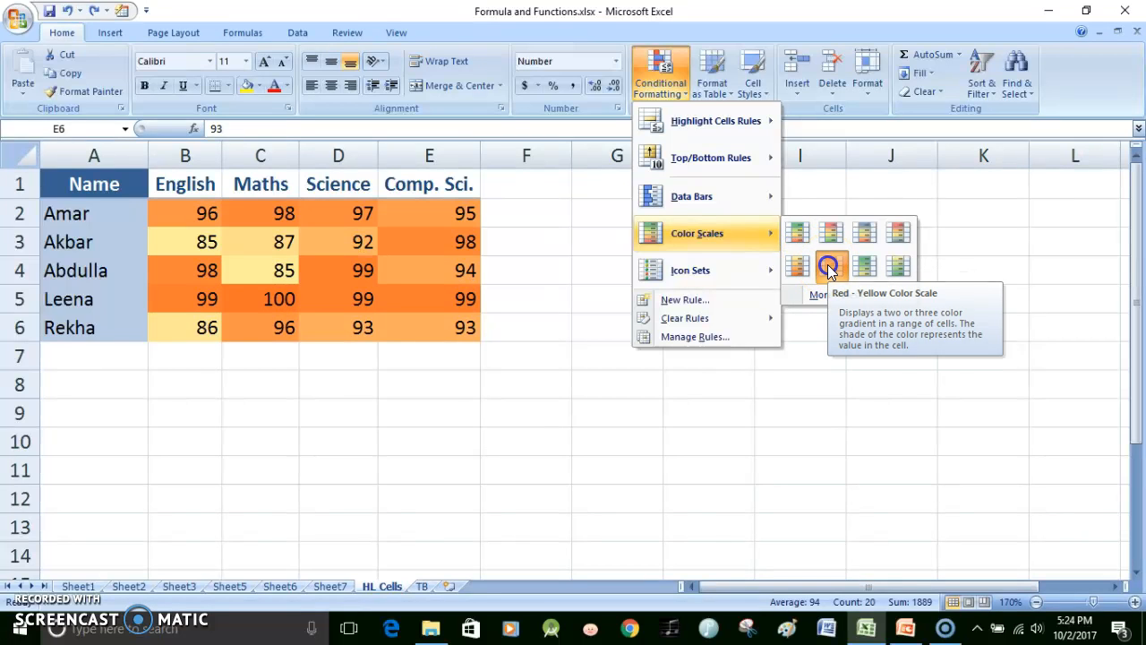
left_click(565, 300)
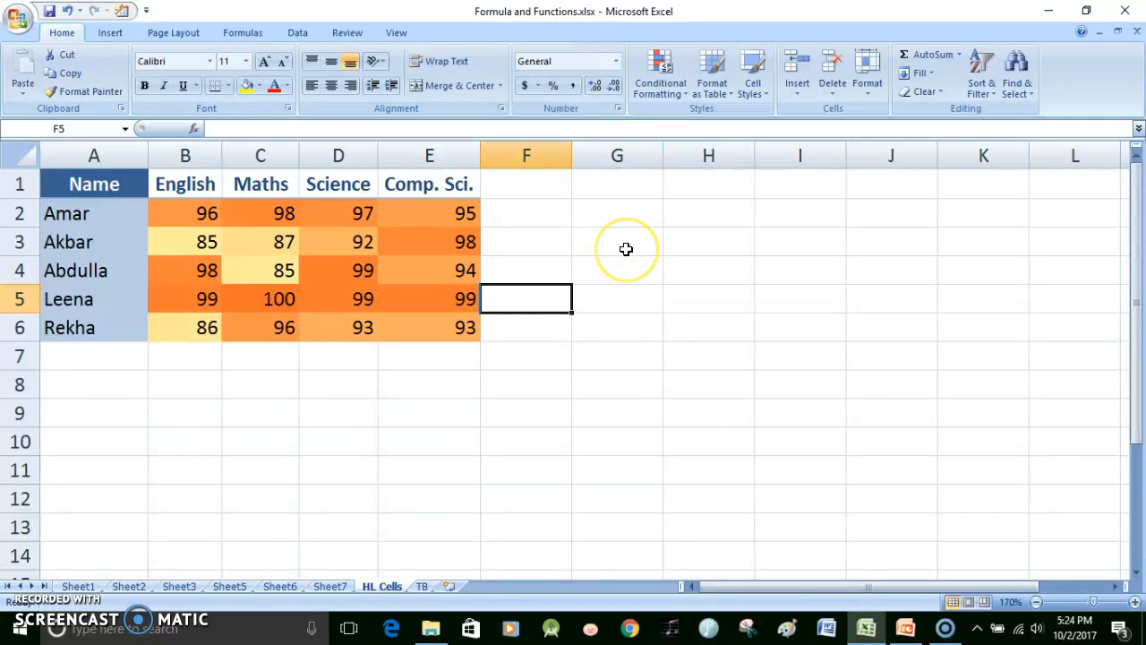
key("ctrl+z")
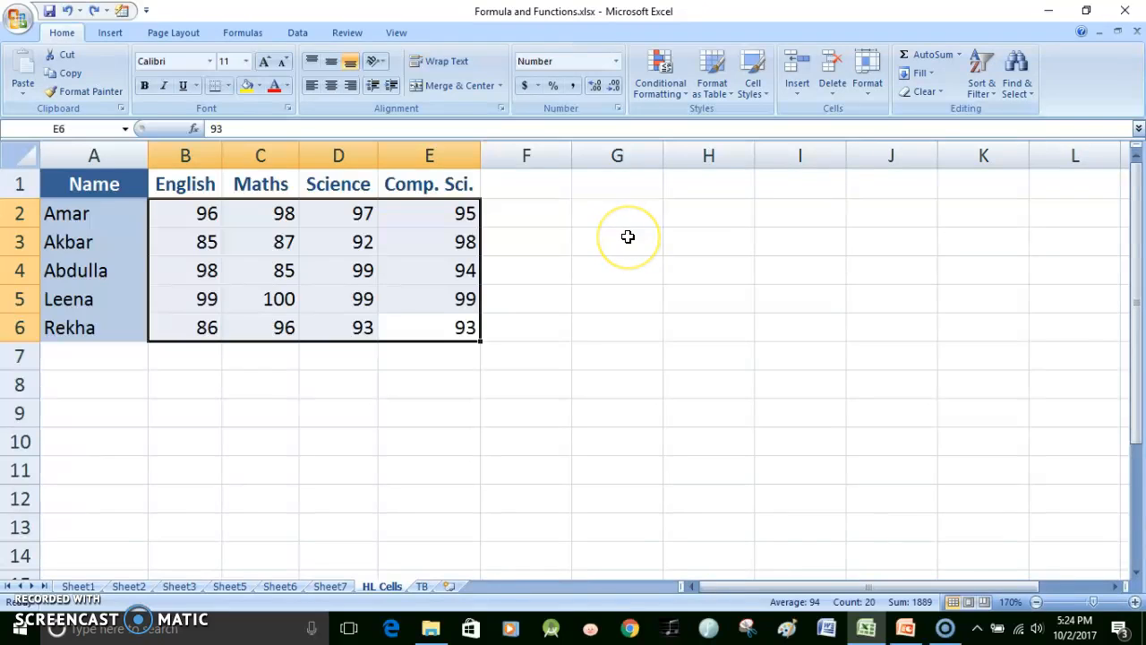
- Preview a green-yellow color scale on the selected marks and close the options without applying it
left_click(672, 90)
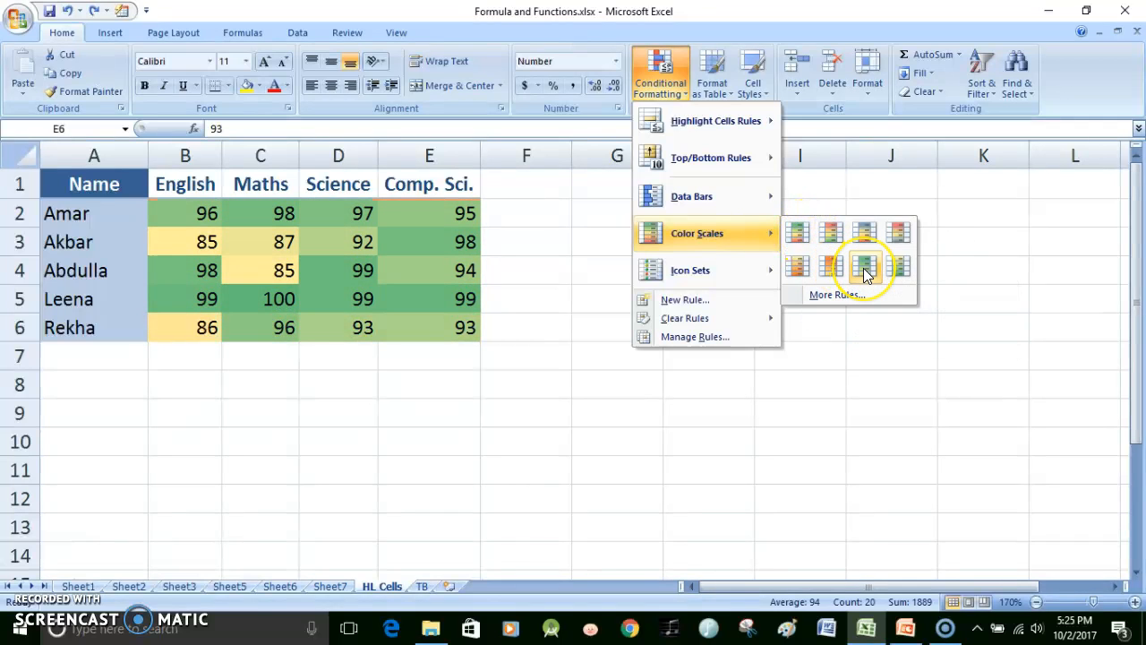
left_click(690, 462)
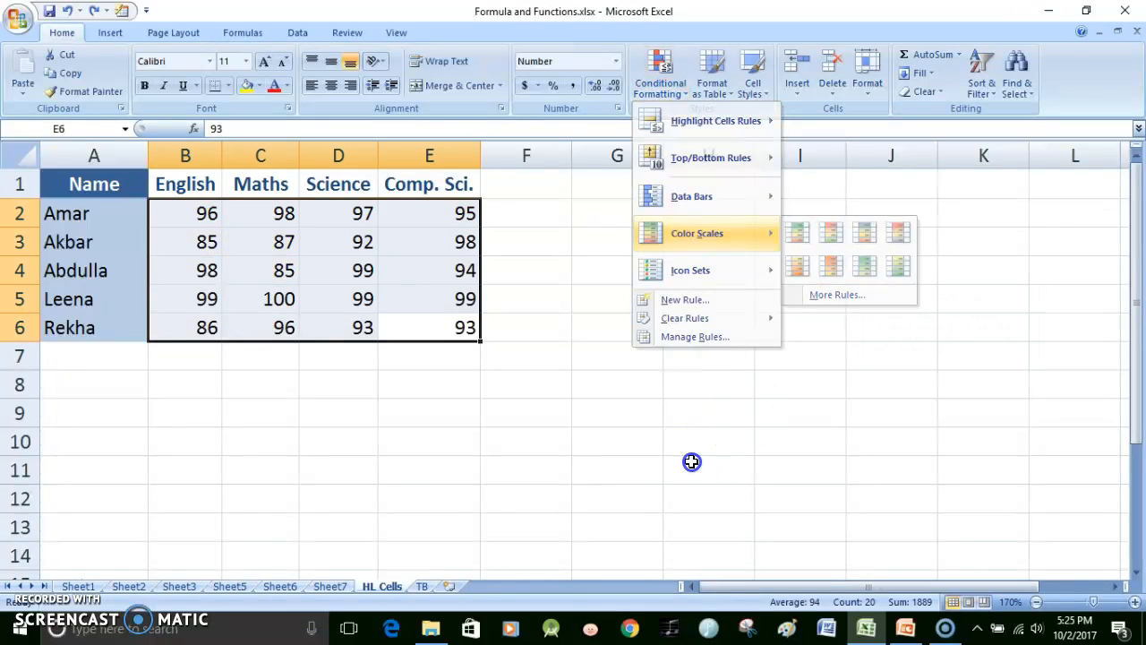
- Switch to the PowerPoint presentation to read the Icon Sets slide, and return to the Excel workbook
key("alt+Tab")
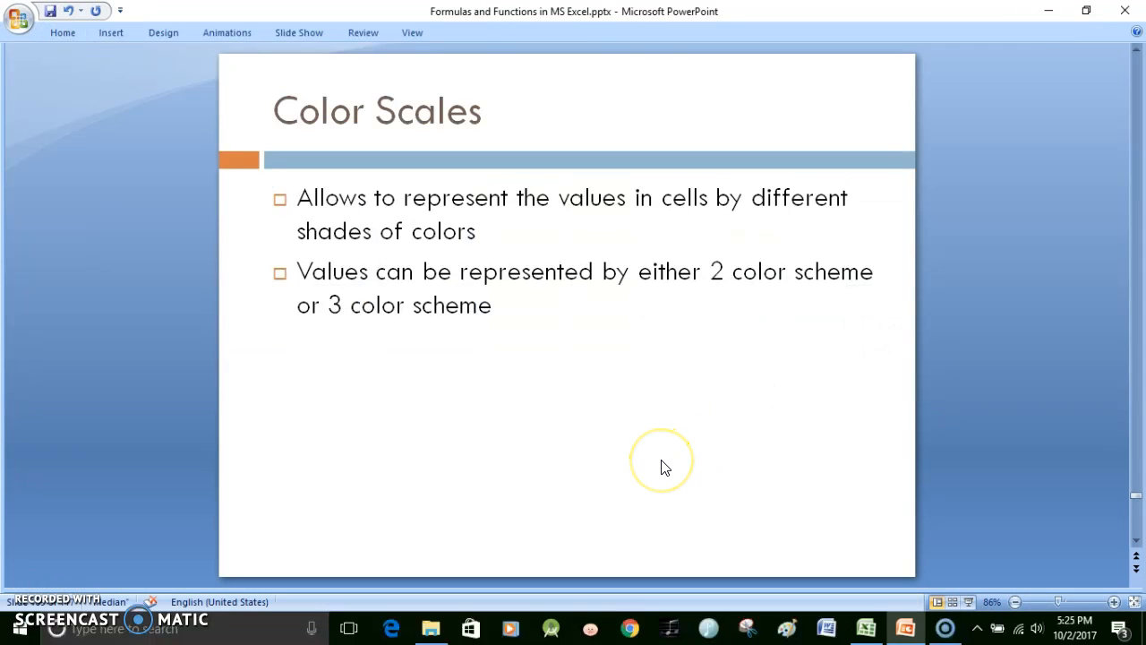
scroll(664, 468, "down", 1)
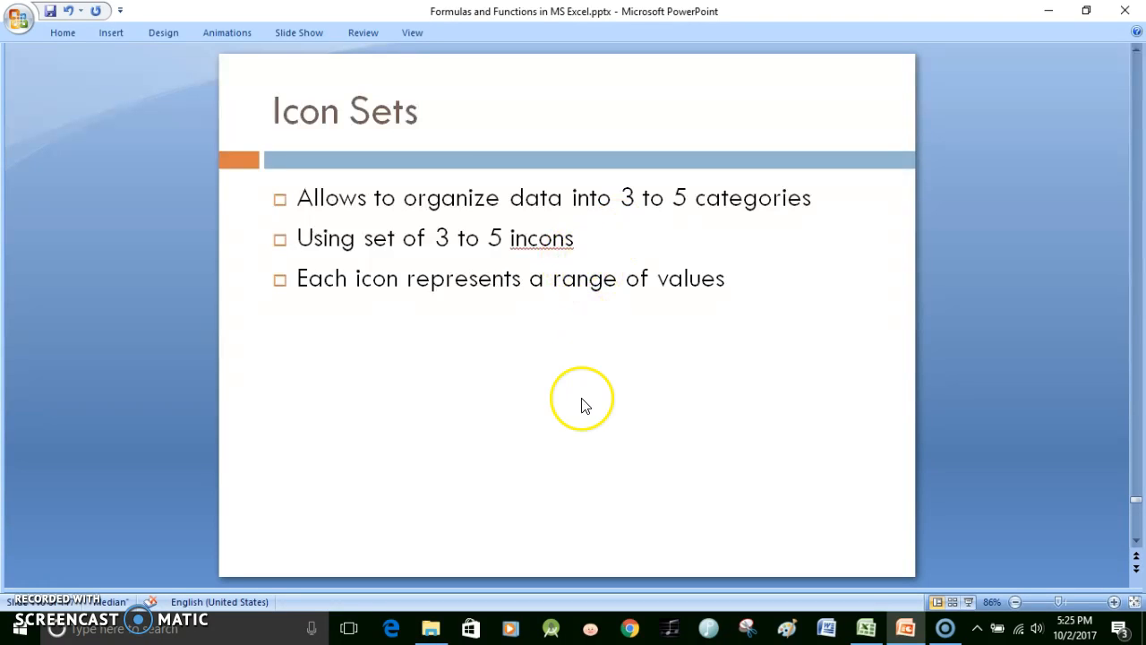
key("alt+Tab")
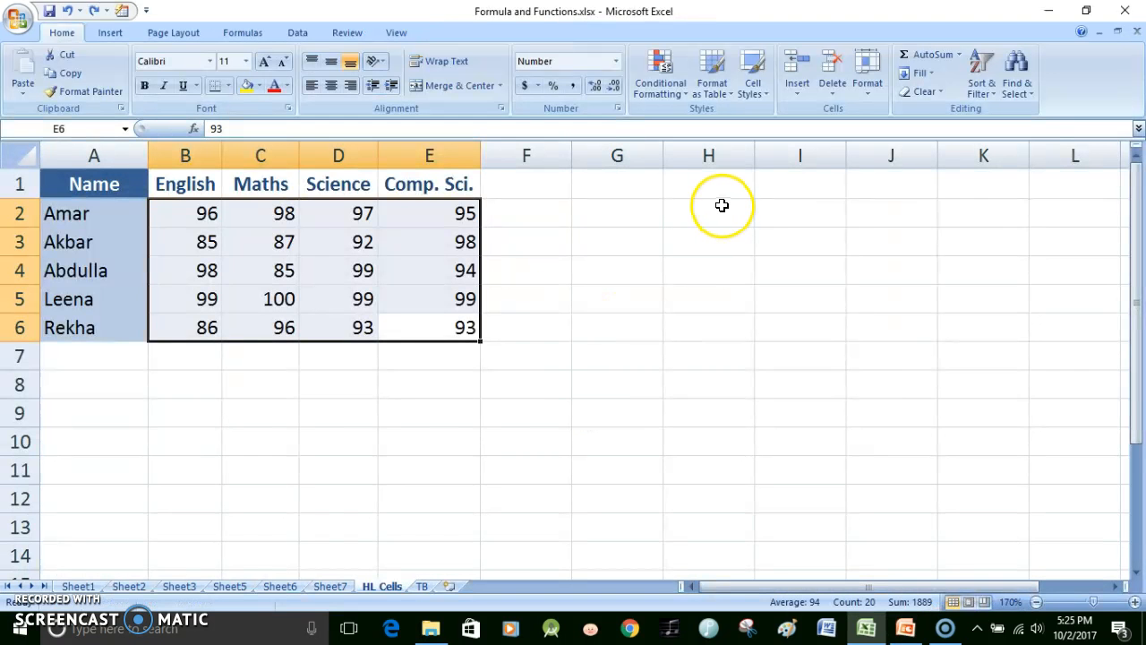
- Apply the 3 Signs icon set (green circle, yellow triangle, red diamond) to the selected marks
left_click(674, 88)
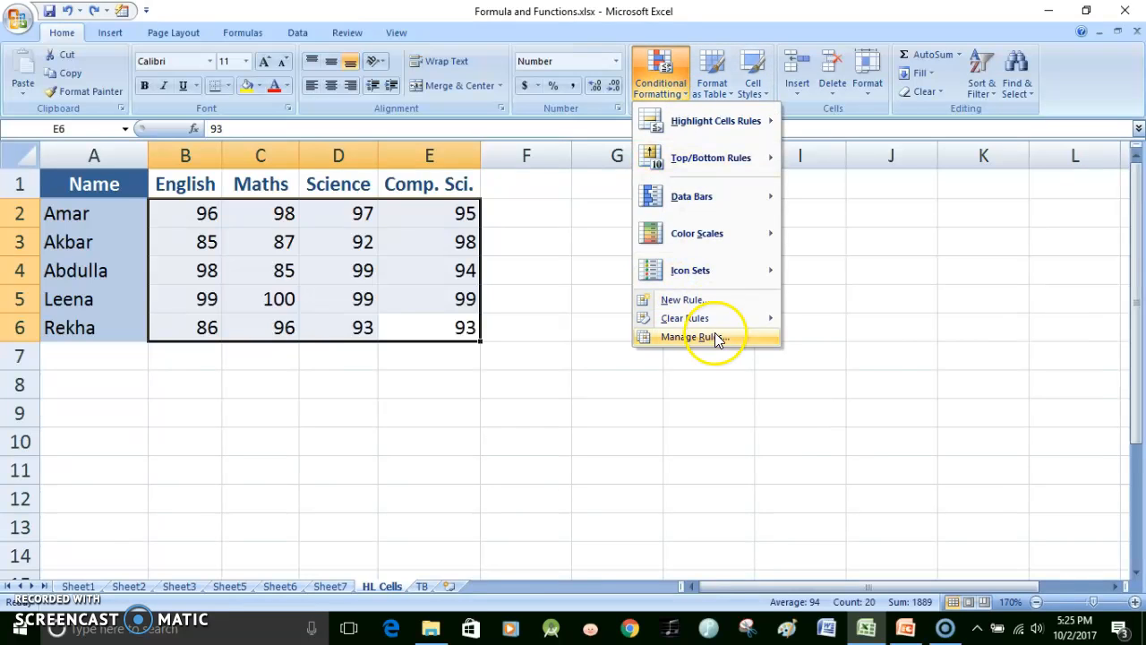
mouse_move(736, 262)
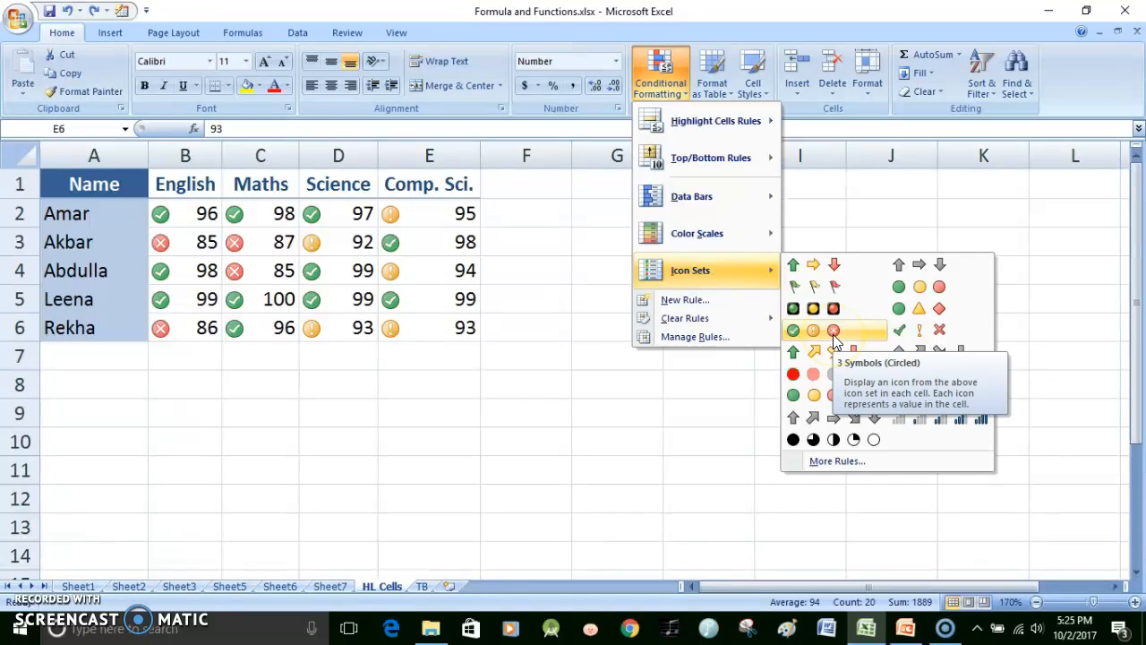
left_click(943, 314)
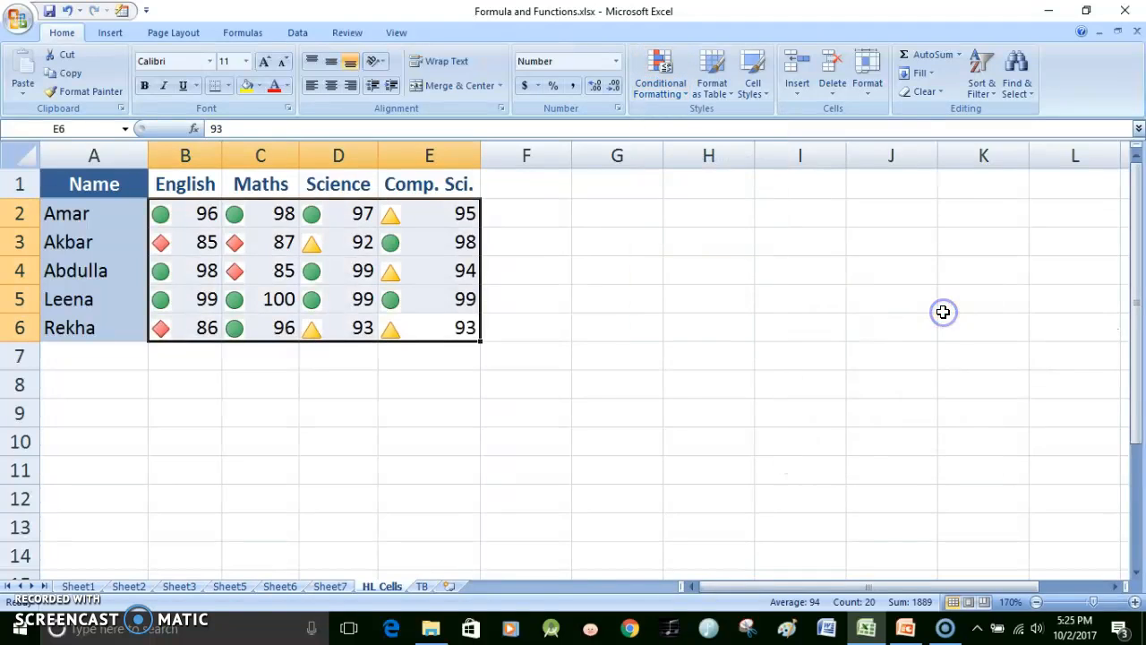
- Apply a custom 3 Traffic Lights (Unrimmed) icon set rule to the marks, with green from 95 percent and yellow from 90 percent
left_click(667, 90)
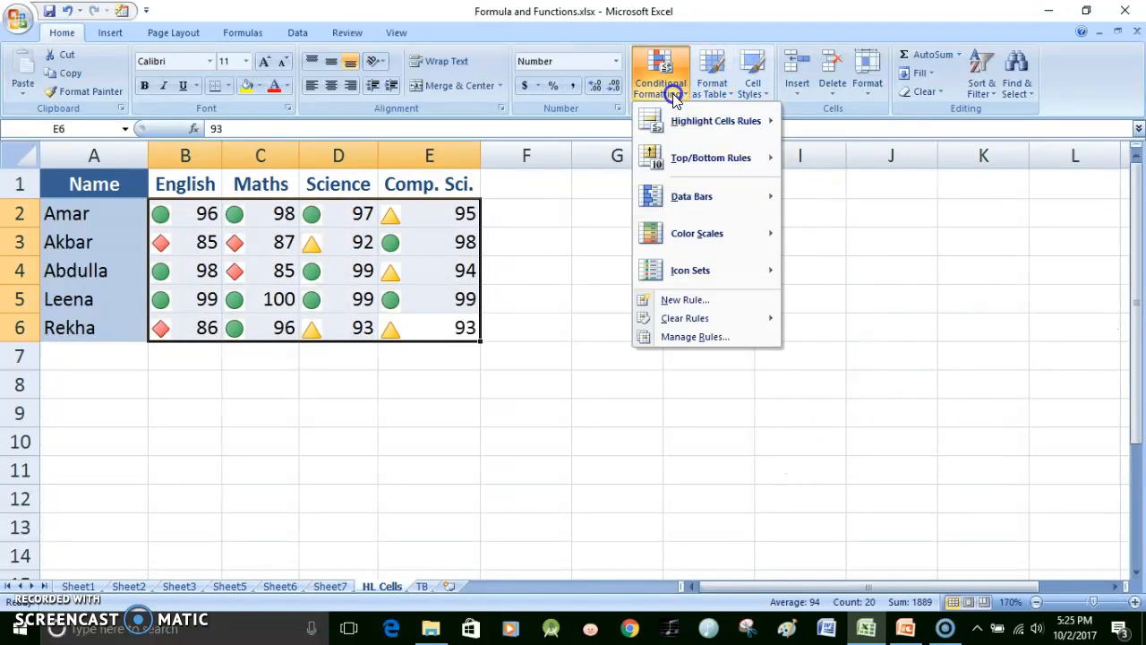
mouse_move(746, 268)
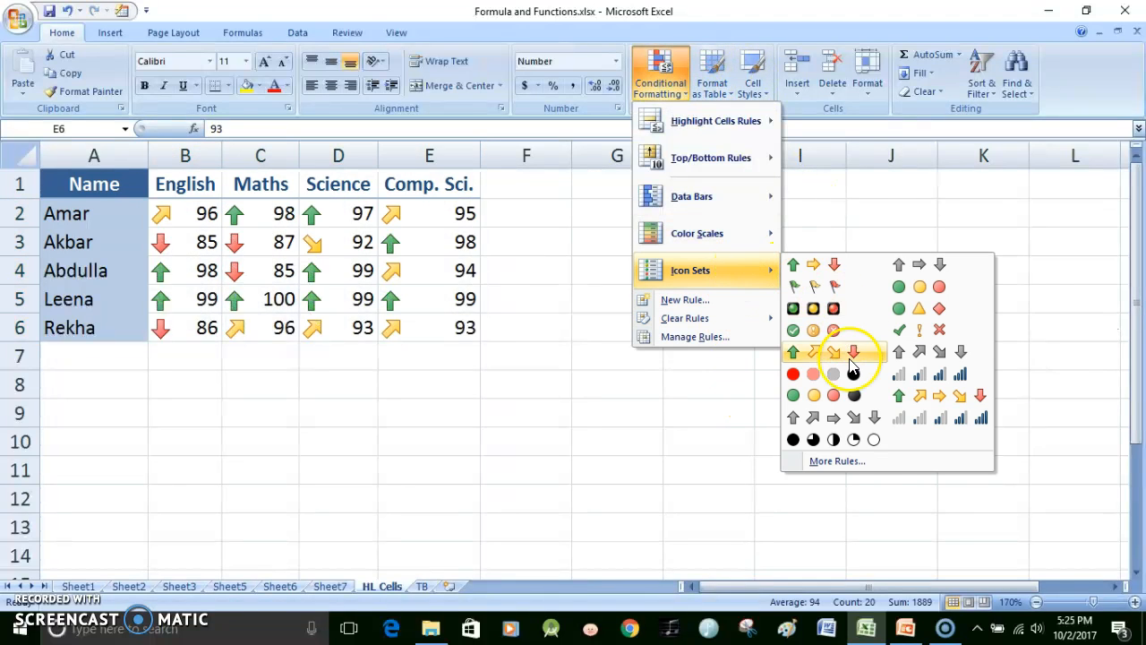
left_click(874, 461)
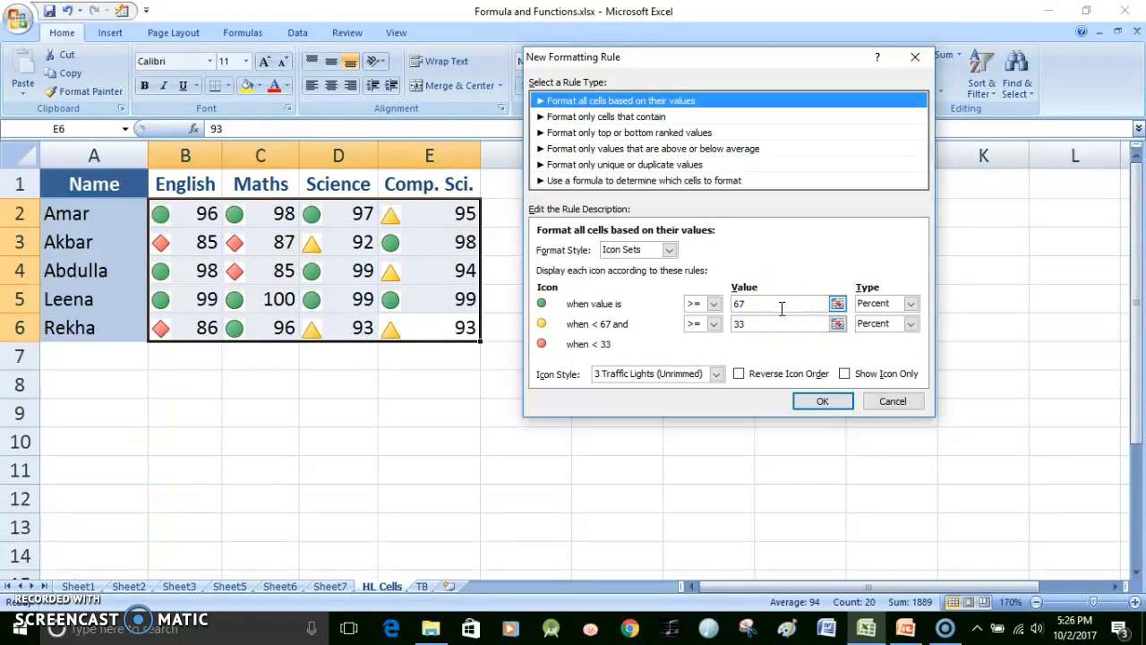
double_click(735, 304)
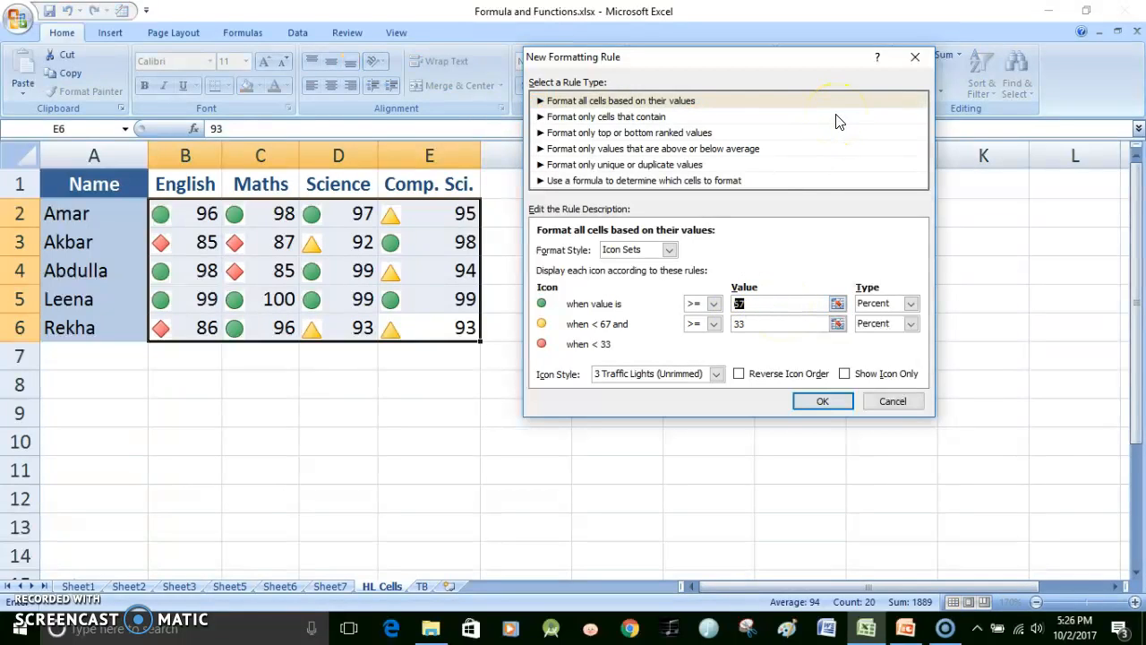
type("95")
left_click_drag(759, 326, 728, 328)
type("90")
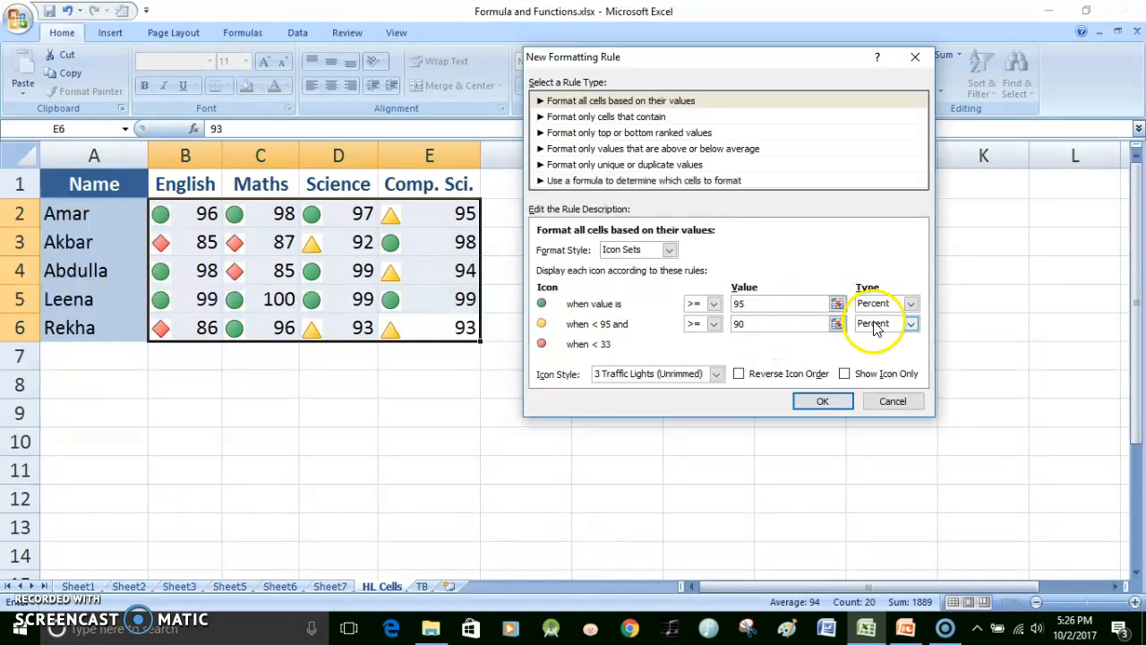
left_click(754, 326)
left_click(895, 333)
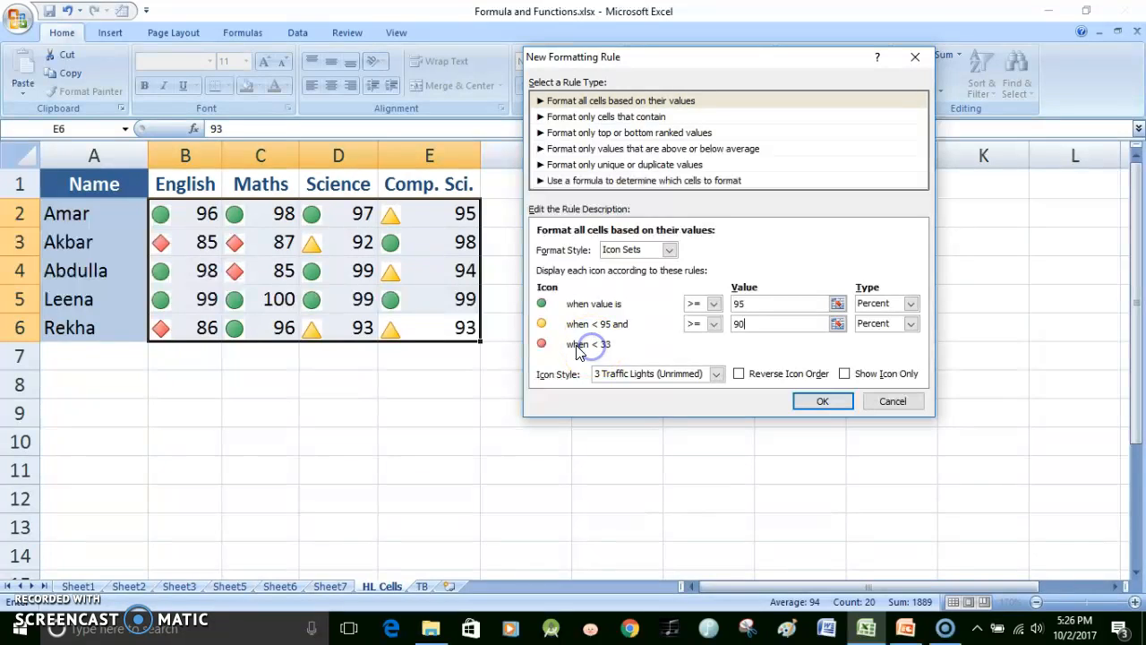
left_click(800, 404)
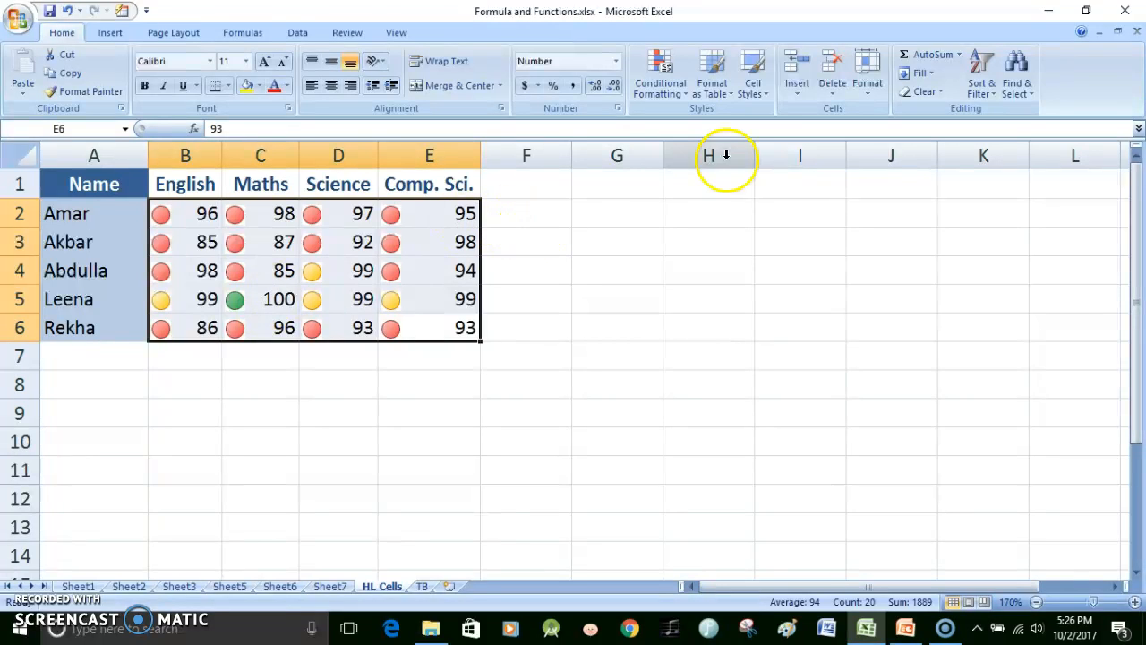
- Start another custom icon set rule for the marks, setting the green threshold to 95 percent and the yellow threshold to 90 percent
left_click(679, 89)
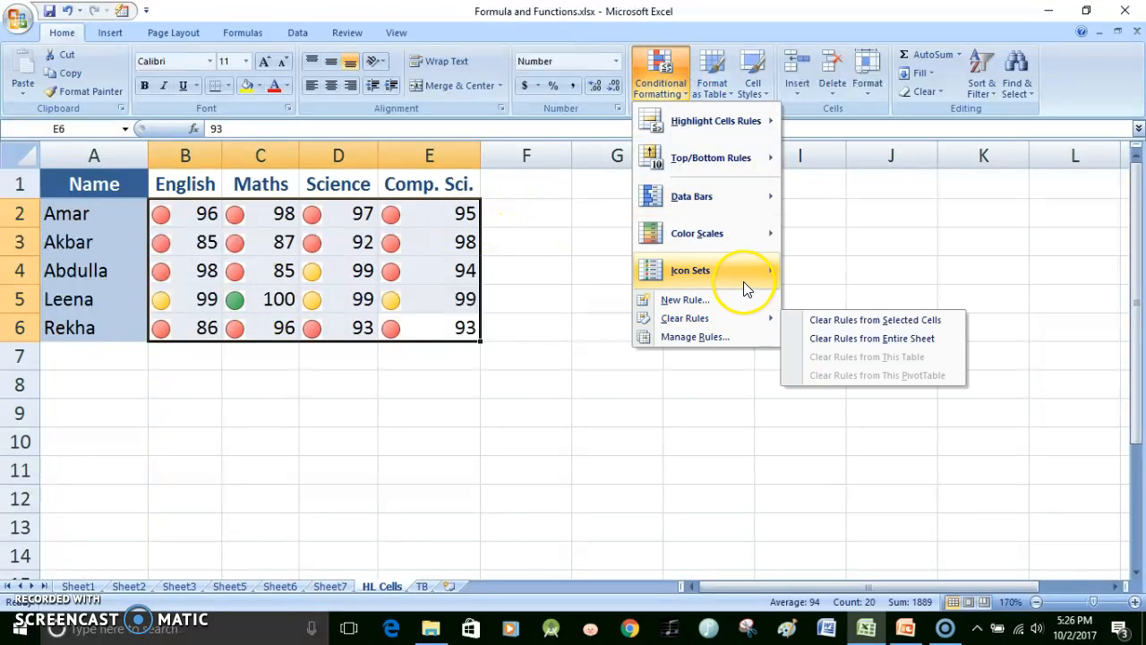
mouse_move(744, 278)
left_click(837, 461)
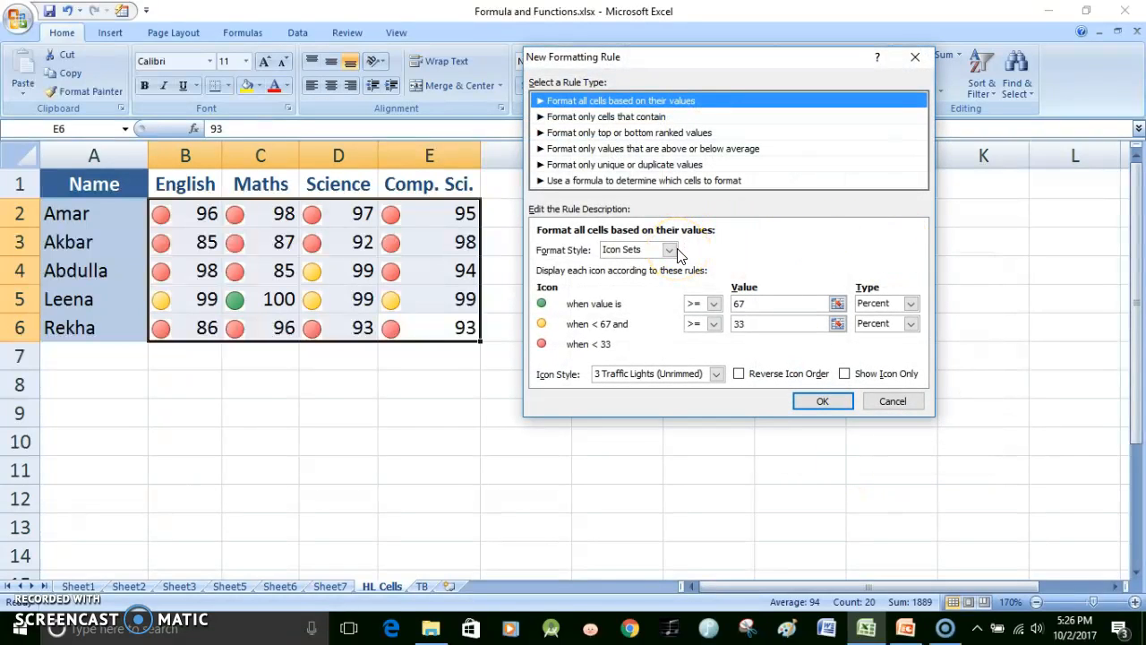
left_click(801, 303)
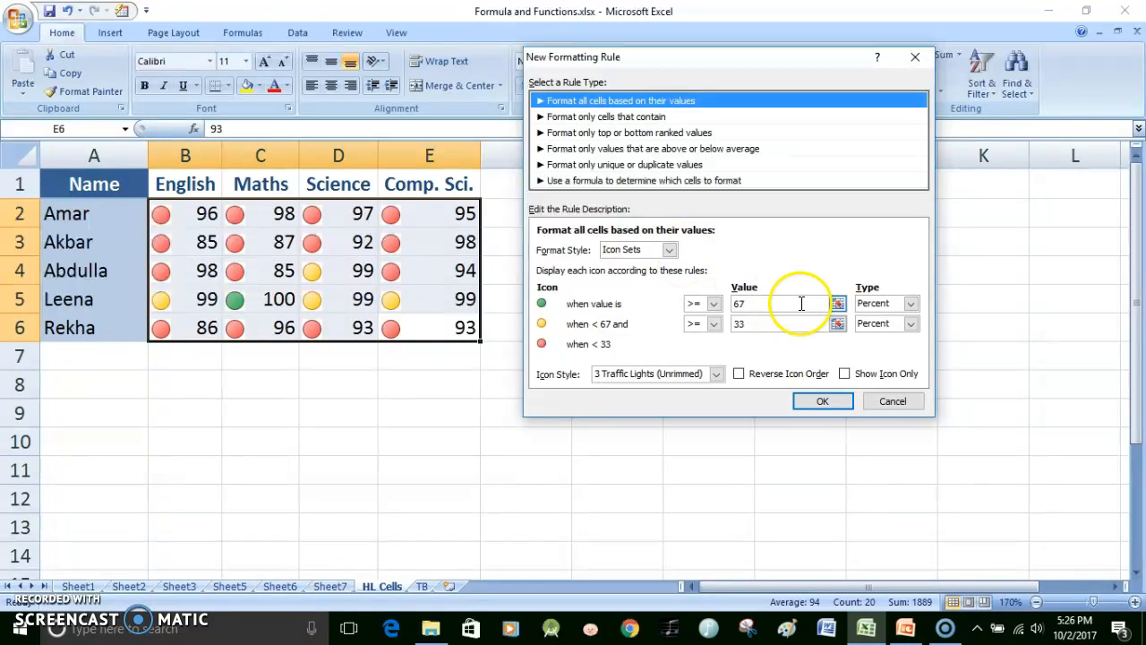
double_click(802, 304)
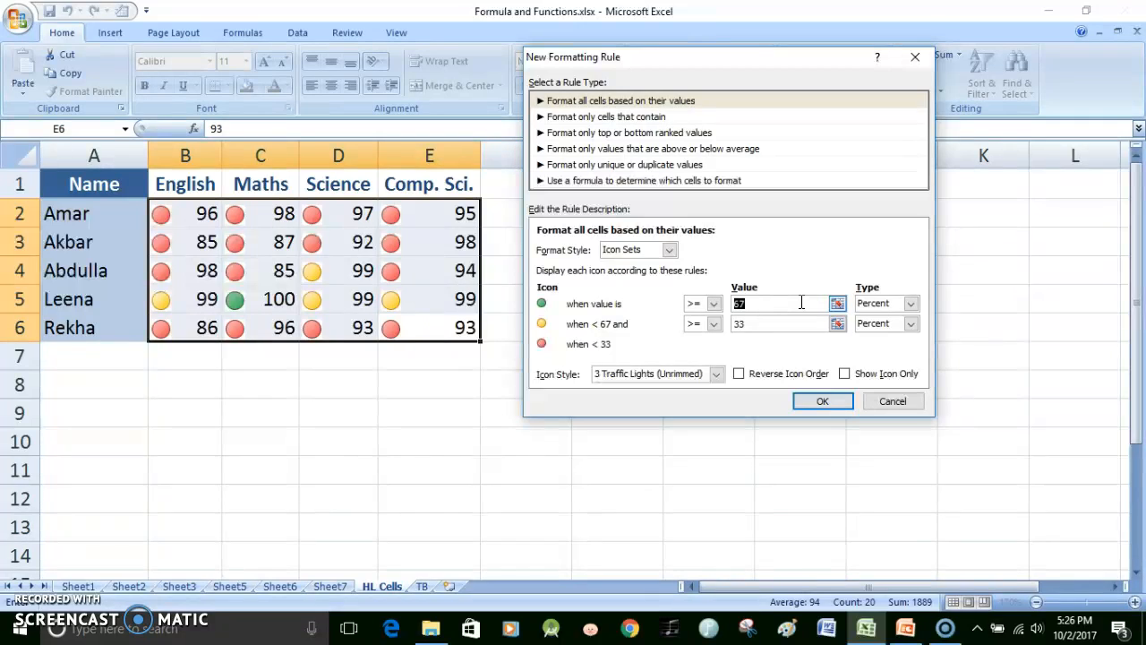
type("95")
left_click(785, 324)
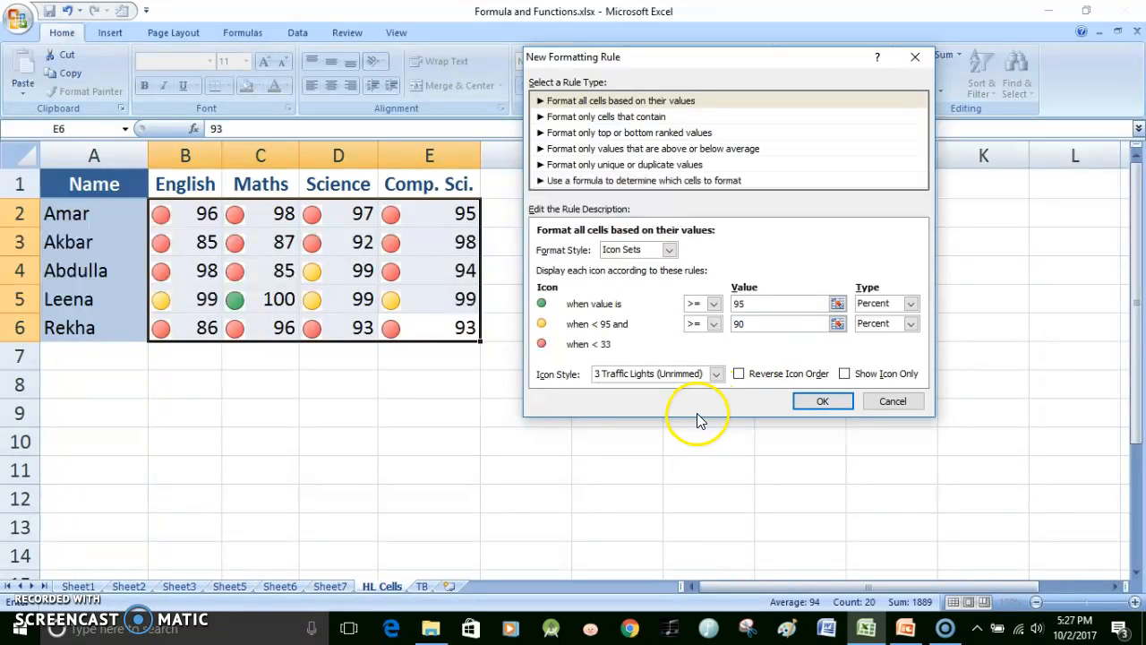
- Try the 3 Symbols (Circled) and 3 Traffic Lights (Rimmed) icon styles in the new rule
left_click(716, 373)
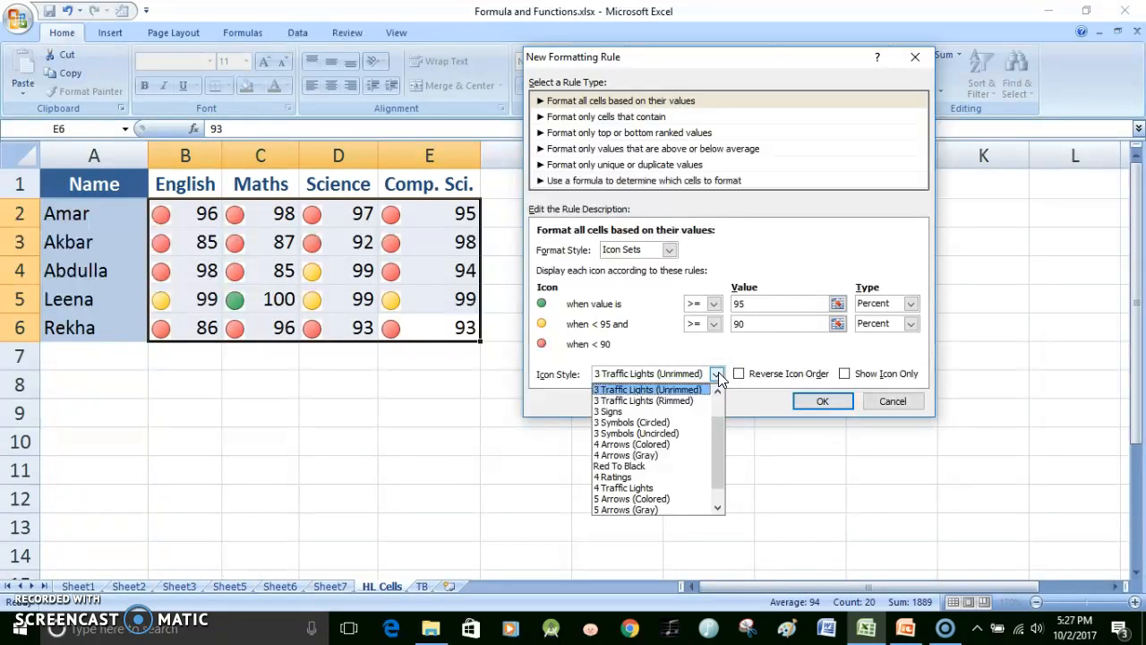
left_click(694, 427)
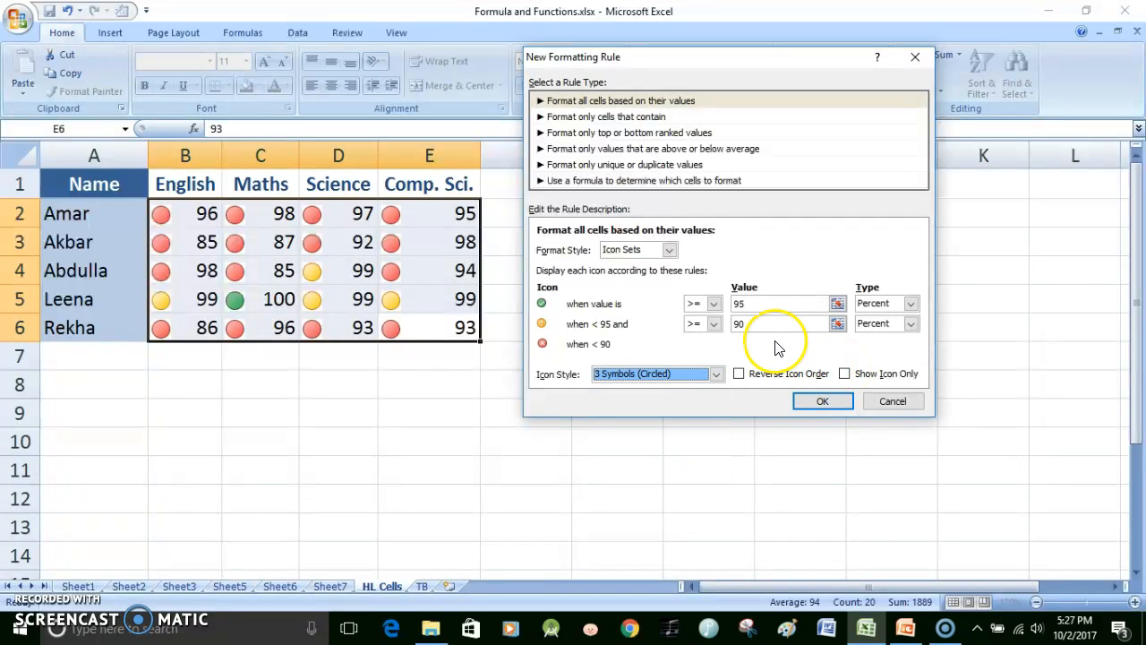
left_click(715, 375)
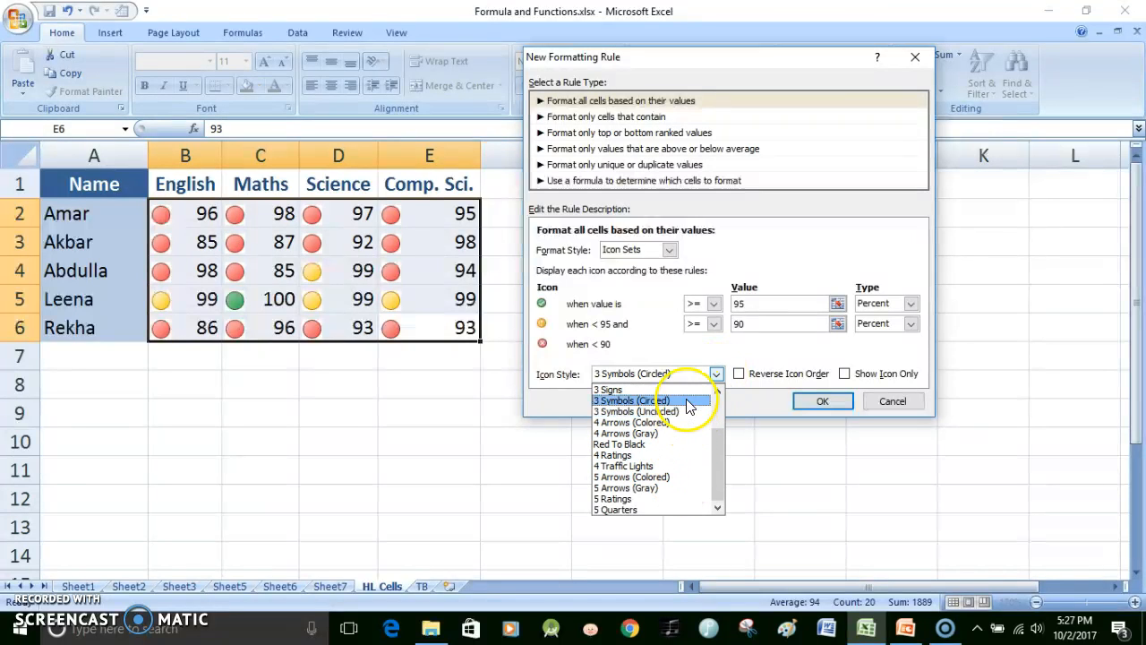
left_click(687, 403)
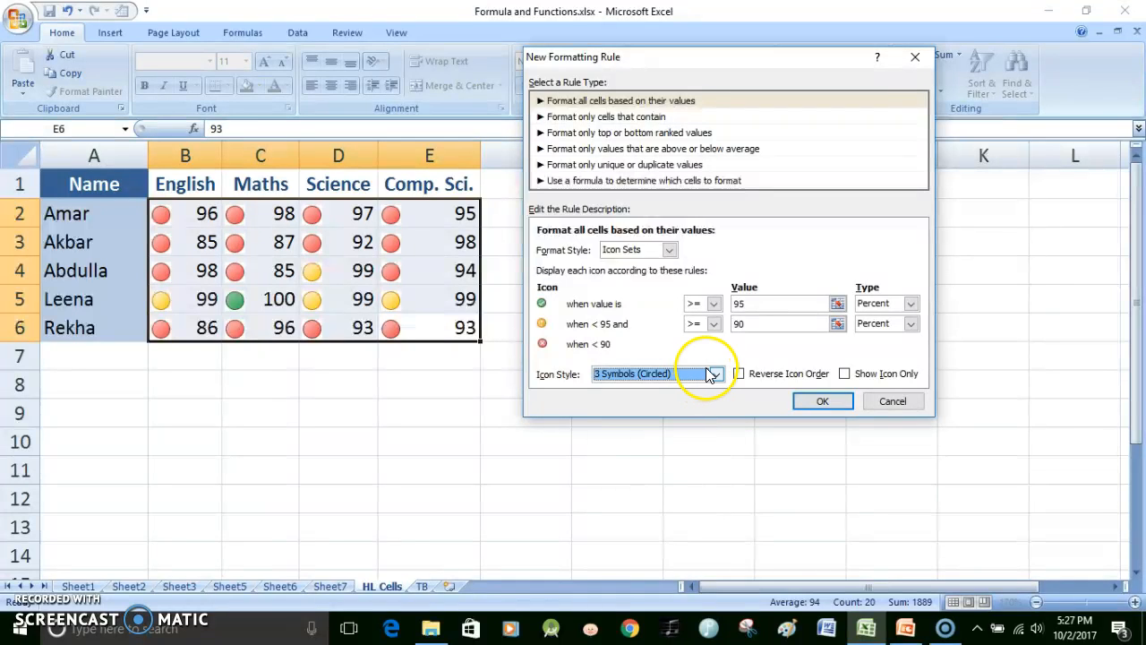
left_click(714, 374)
left_click_drag(722, 431, 717, 404)
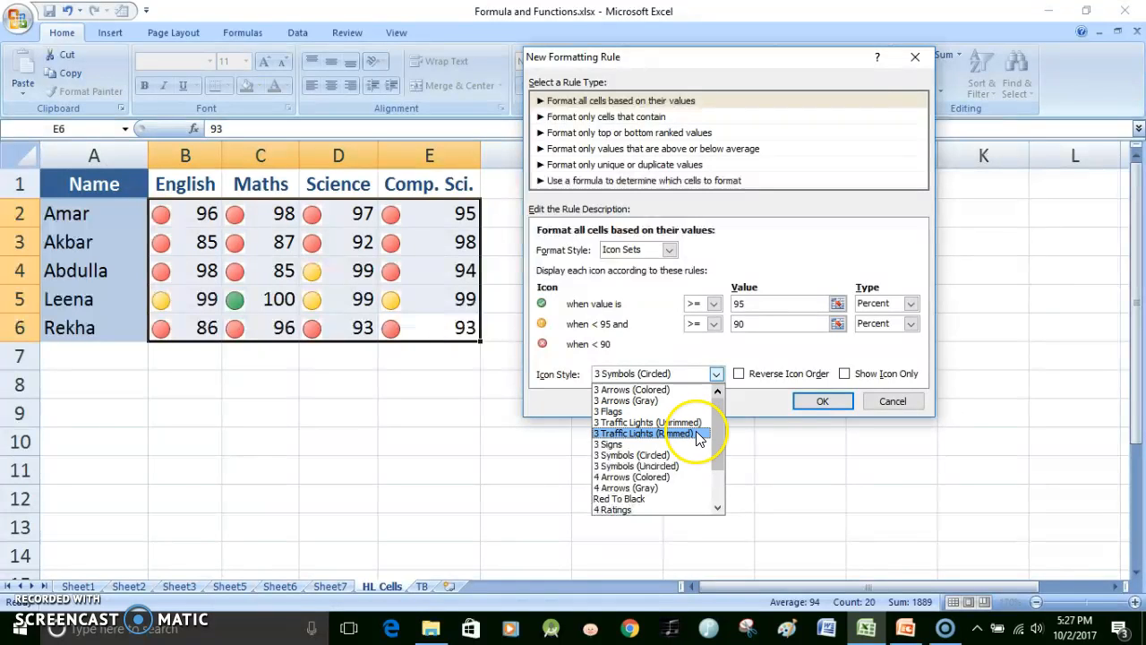
left_click(696, 434)
- Set the rule's icon style to 3 Traffic Lights (Unrimmed), apply the rule, and deselect the marks to view the icons
left_click(717, 373)
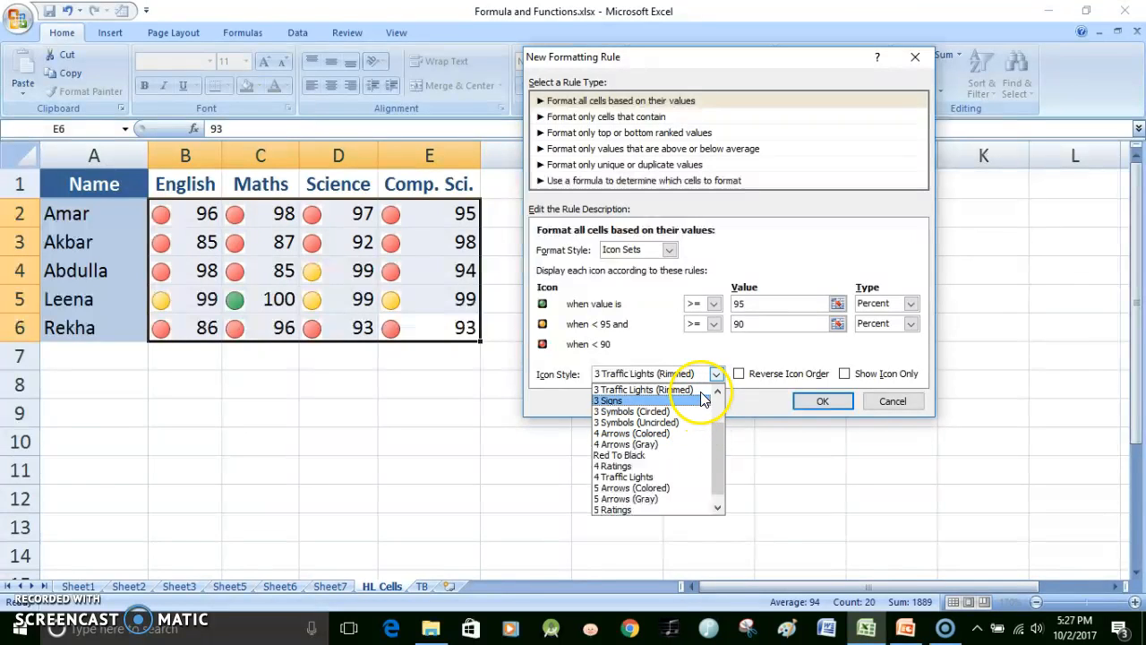
left_click(718, 392)
left_click(700, 391)
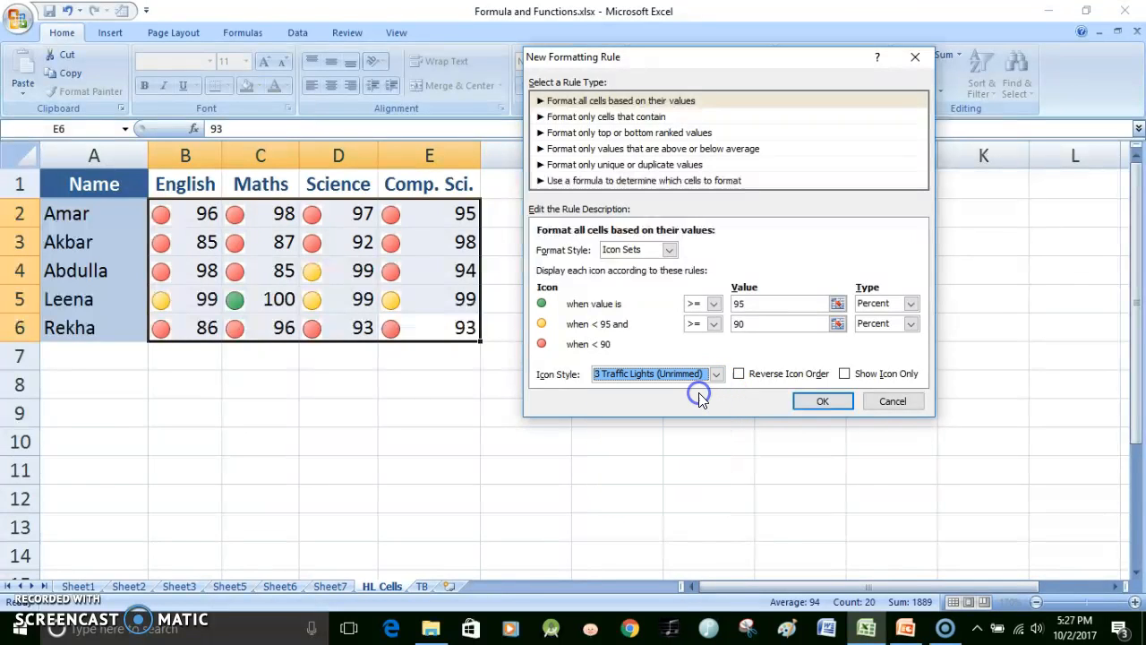
left_click(823, 402)
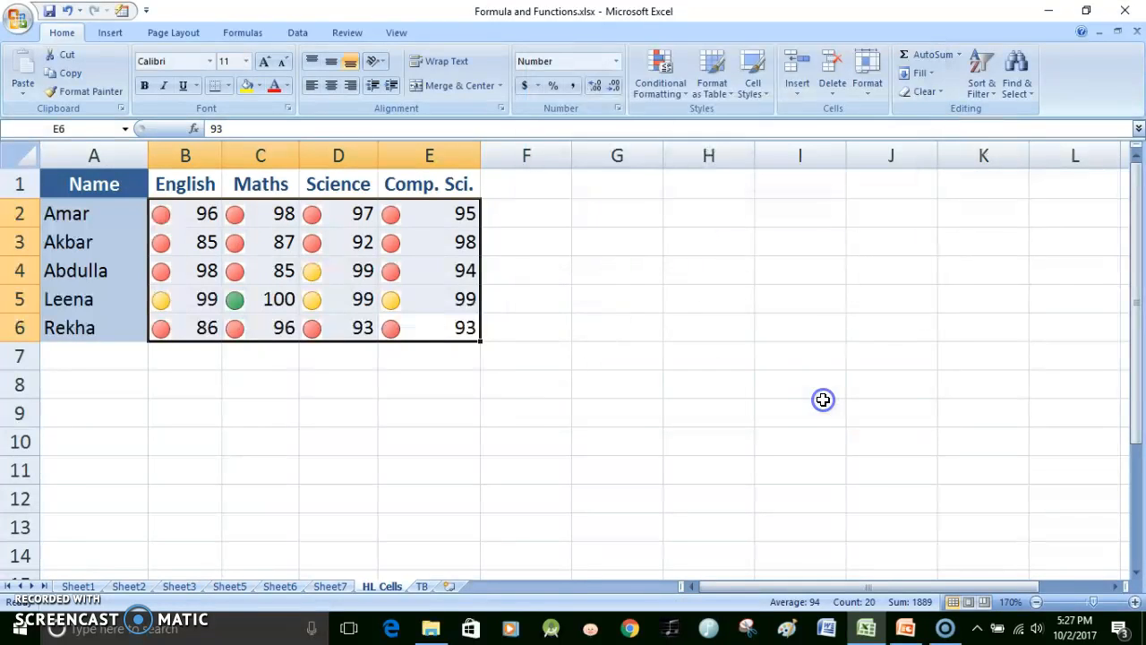
left_click(540, 355)
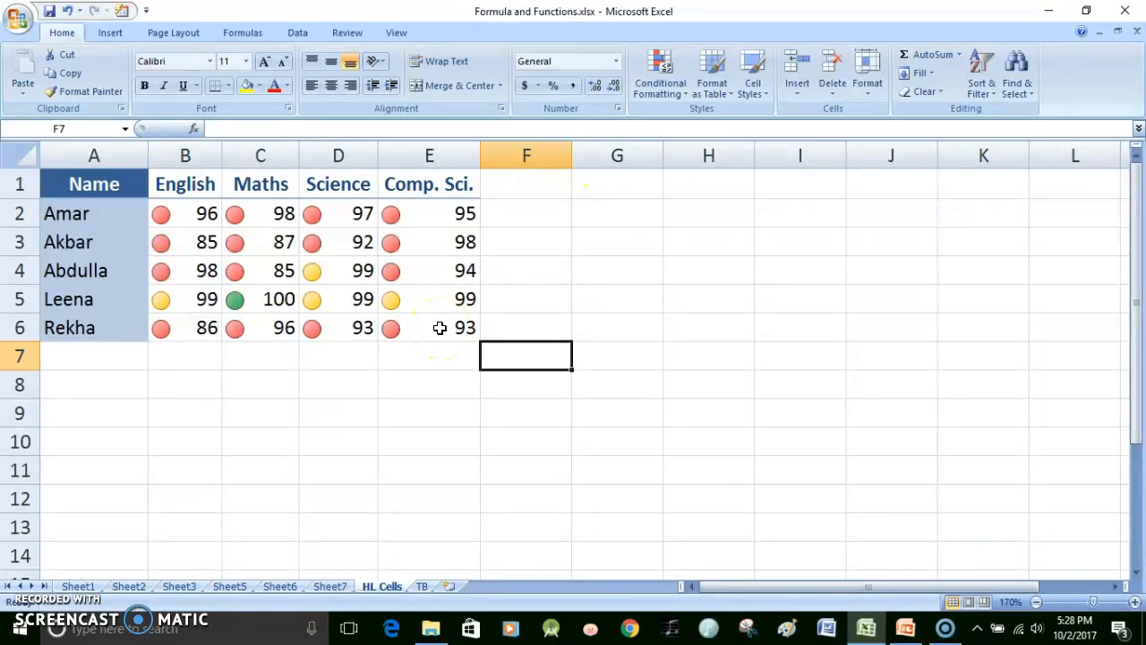
- Undo all the icon set rules applied to the marks and switch to the PowerPoint presentation
key("alt")
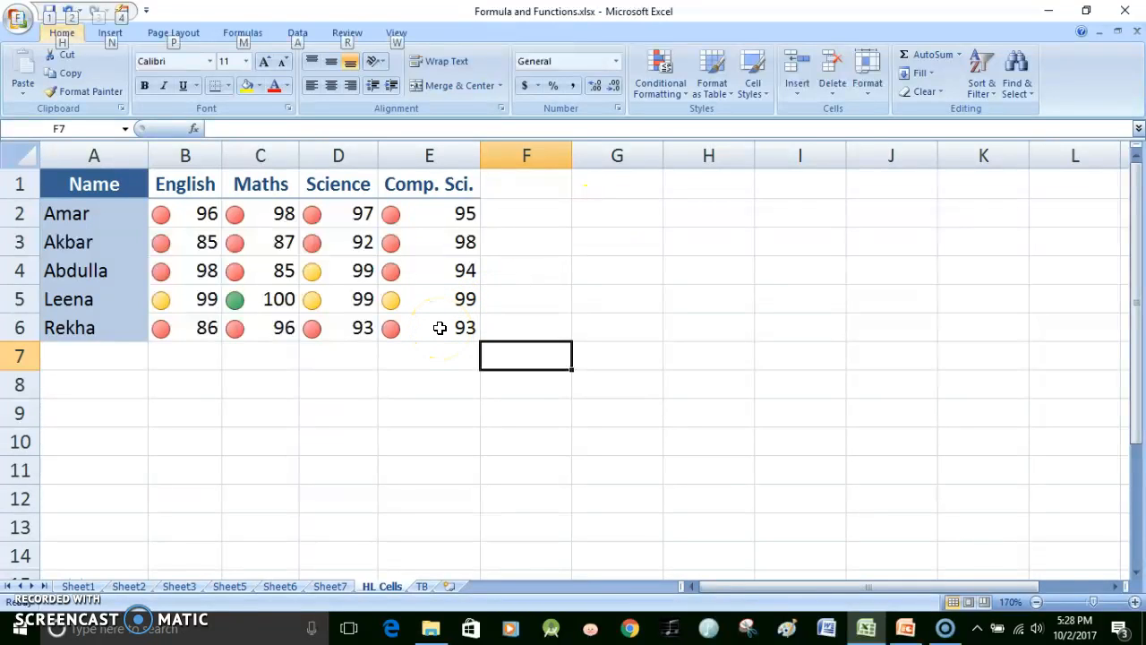
left_click(459, 393)
key("ctrl+z")
key("ctrl+z")
key("ctrl+z")
key("alt+Tab")
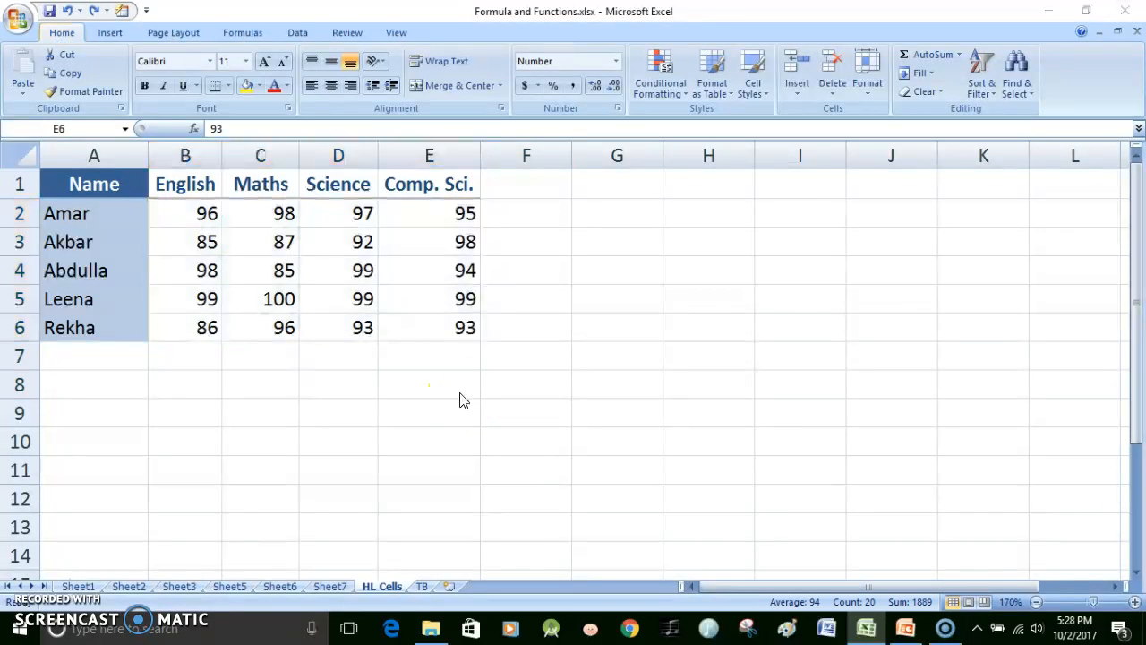